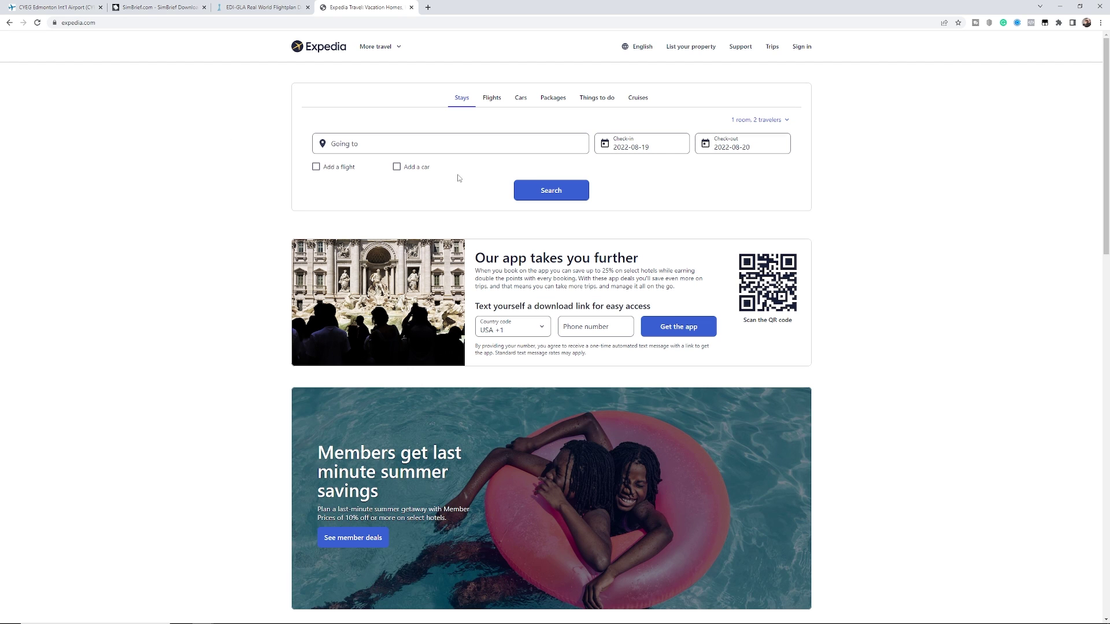
Search Expedia for round-trip flights from Edmonton to Little Rock (LIT) for Aug 20–27
click(372, 146)
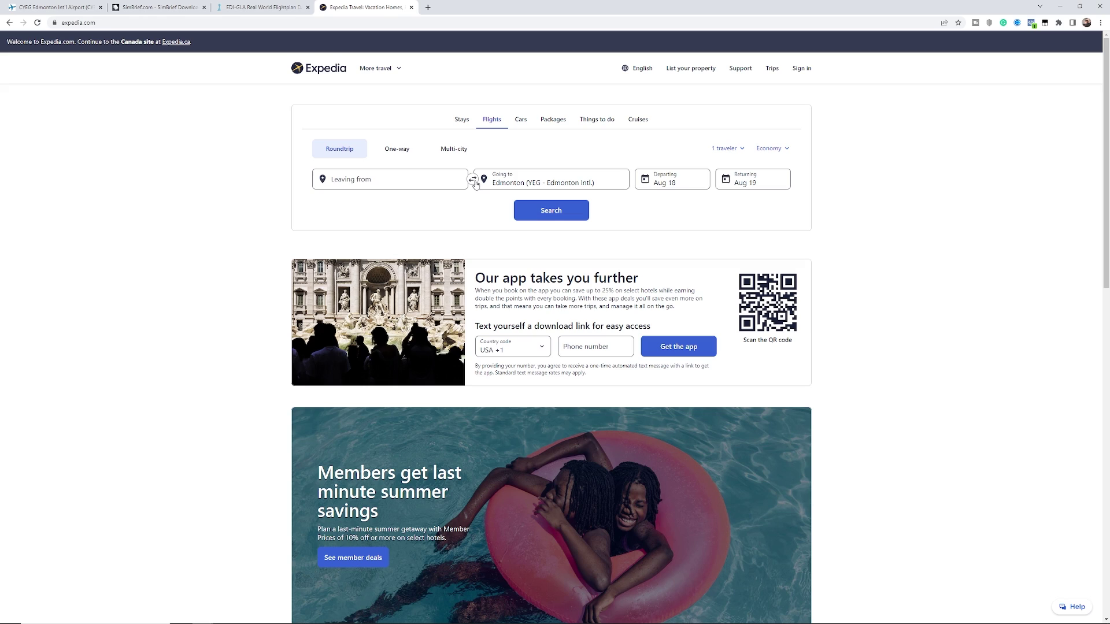
click(515, 179)
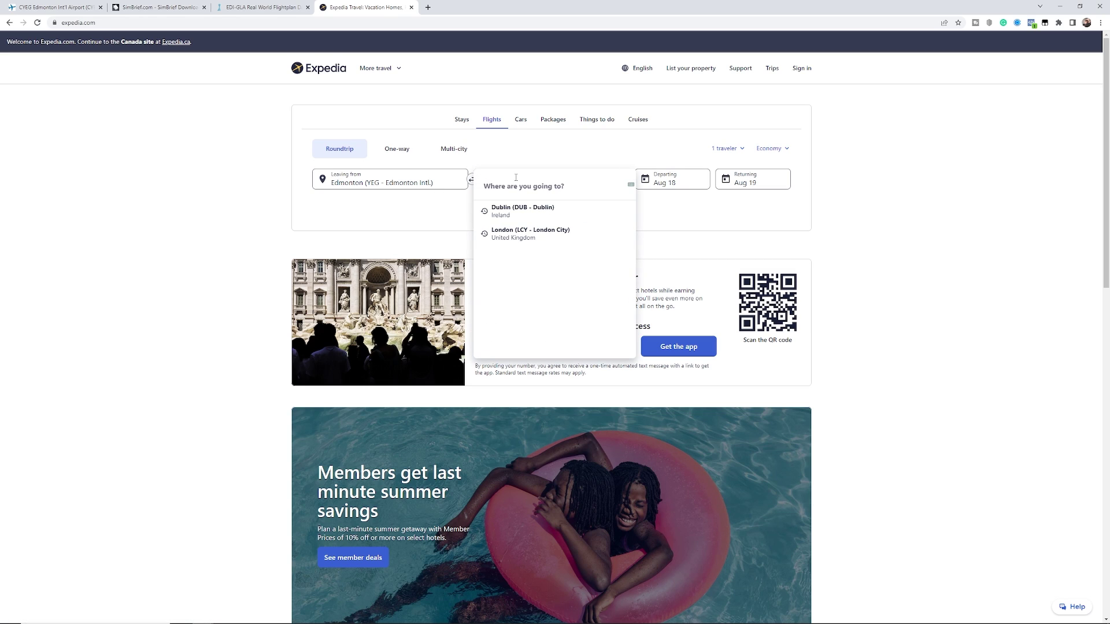
text(little ro)
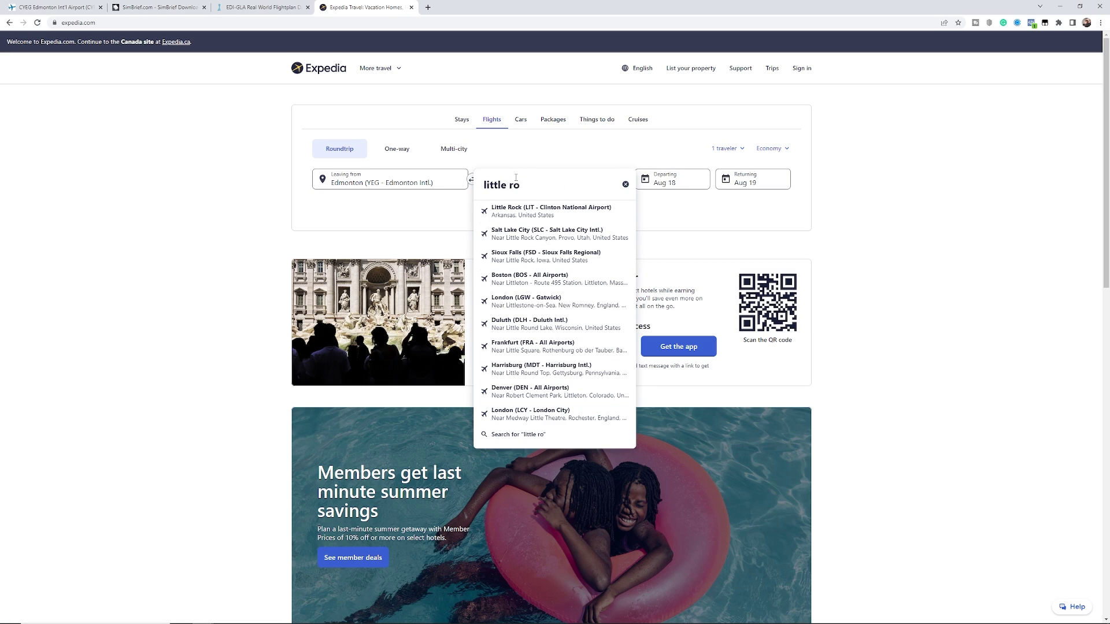
click(528, 211)
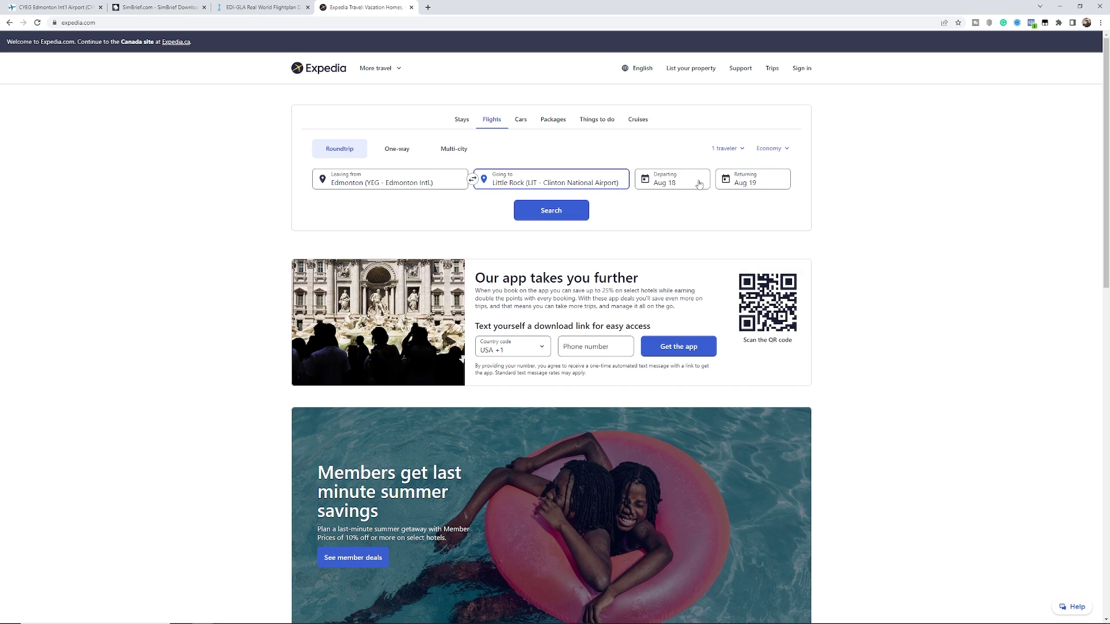
click(744, 182)
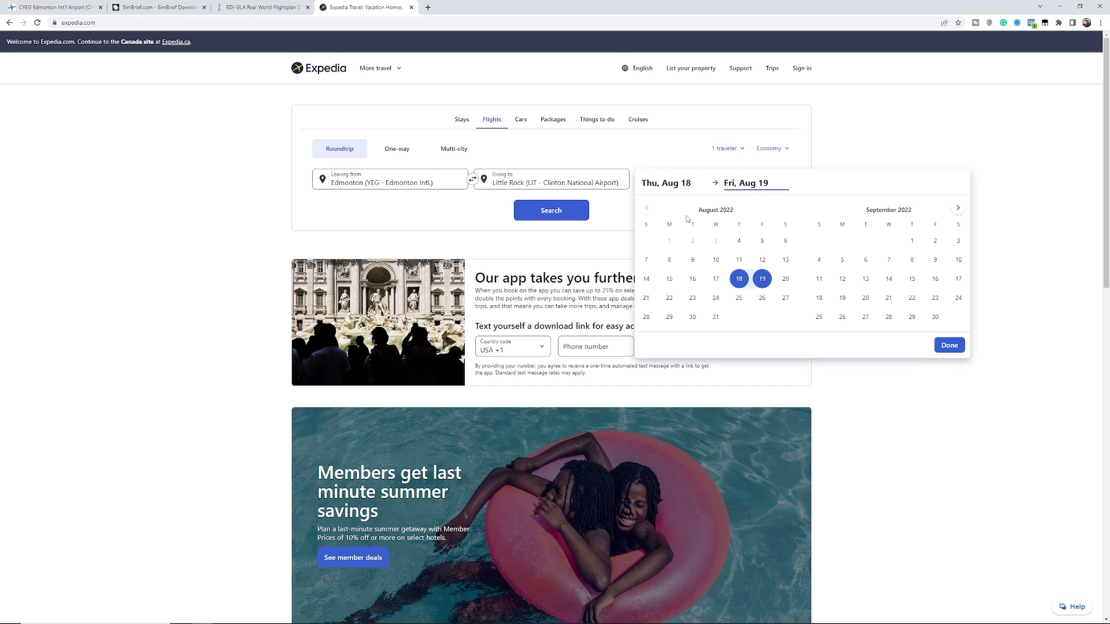
click(739, 298)
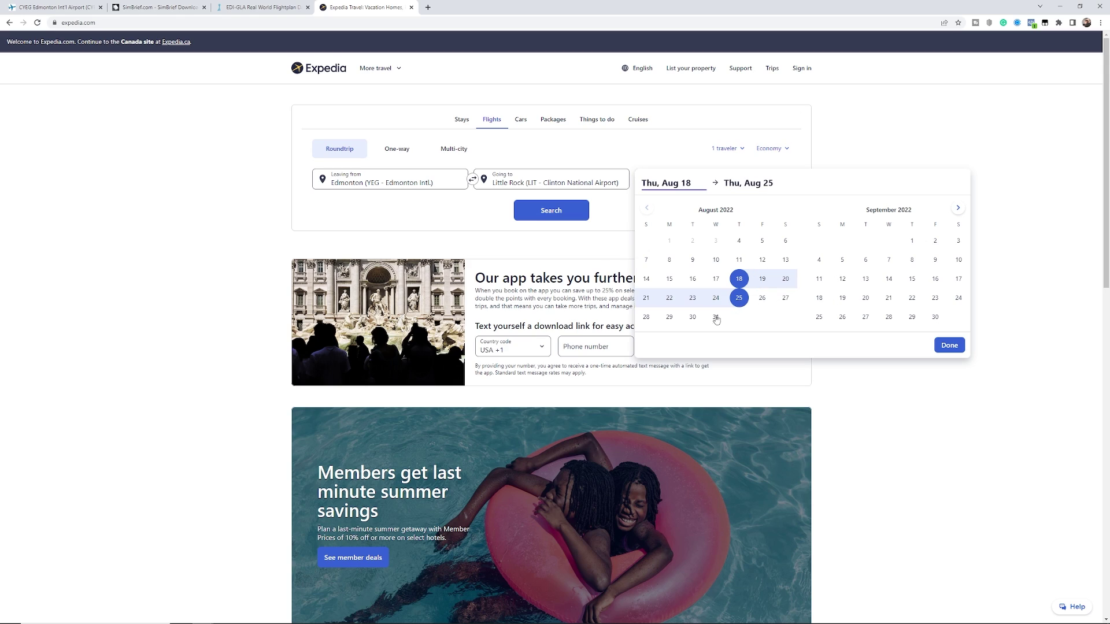
click(786, 278)
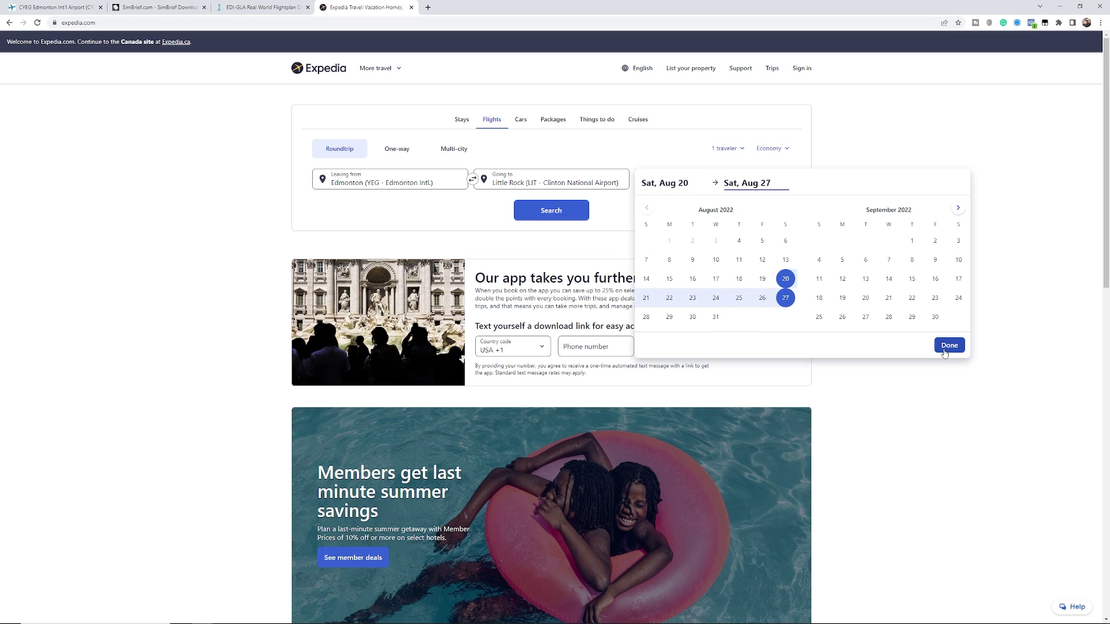
click(948, 345)
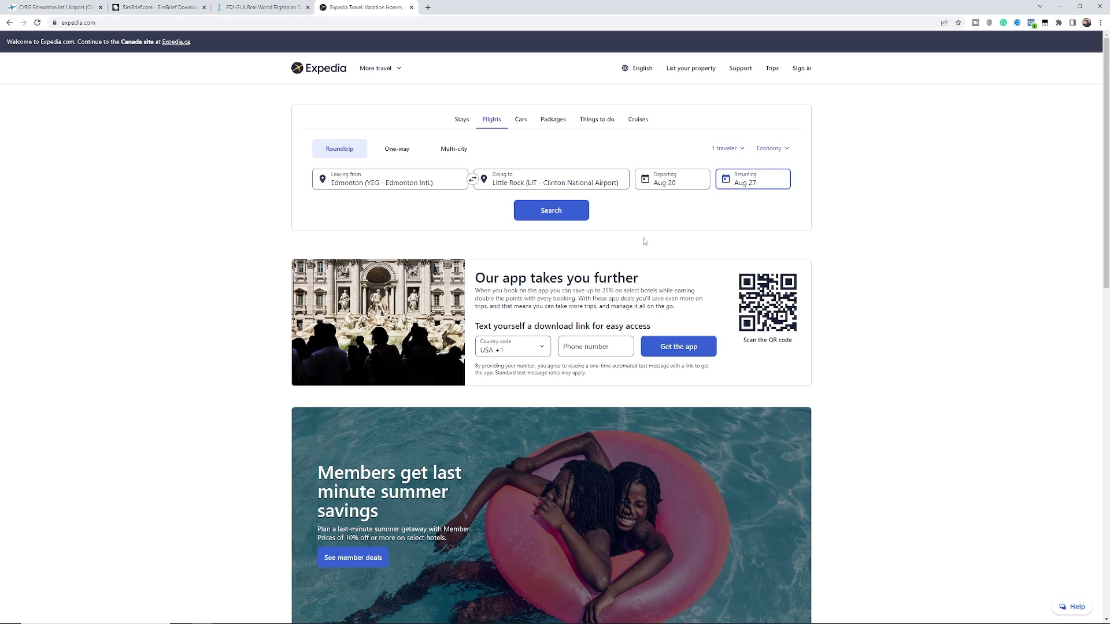
click(571, 219)
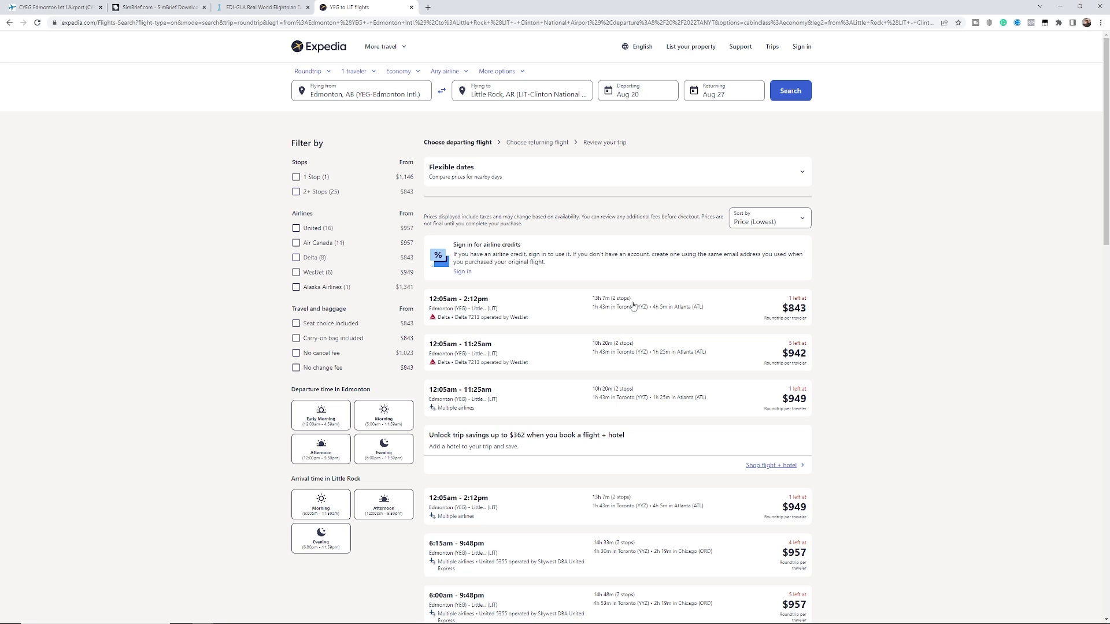
Open the $843 Delta flight and expand its leg-by-leg itinerary details
click(546, 306)
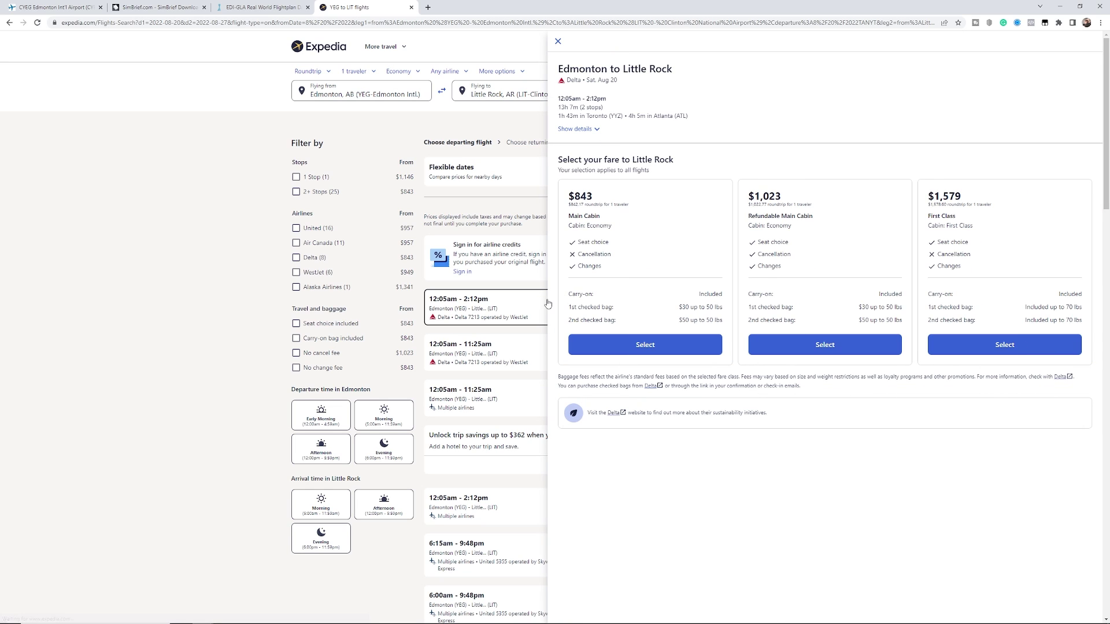
click(591, 129)
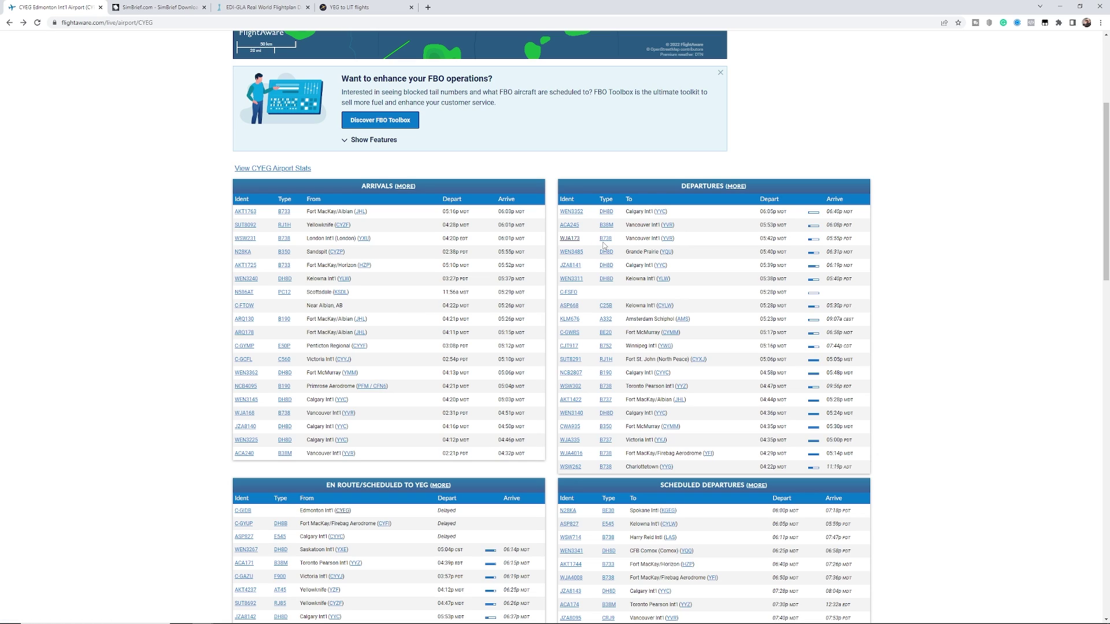
scroll(604, 246, down, 3)
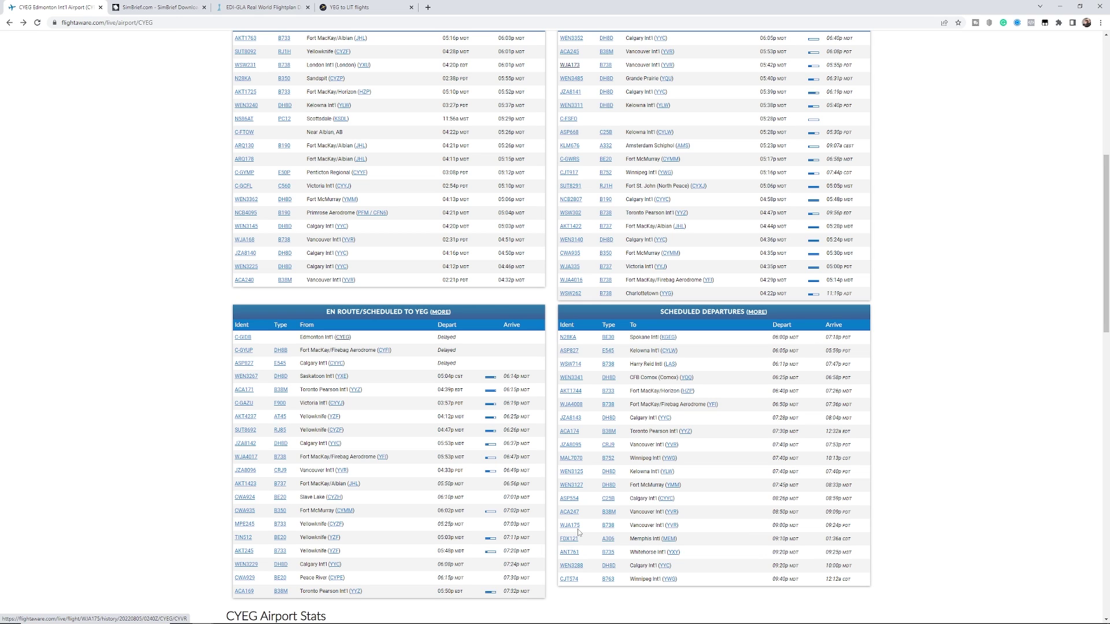
scroll(1008, 386, up, 1)
scroll(1007, 386, up, 5)
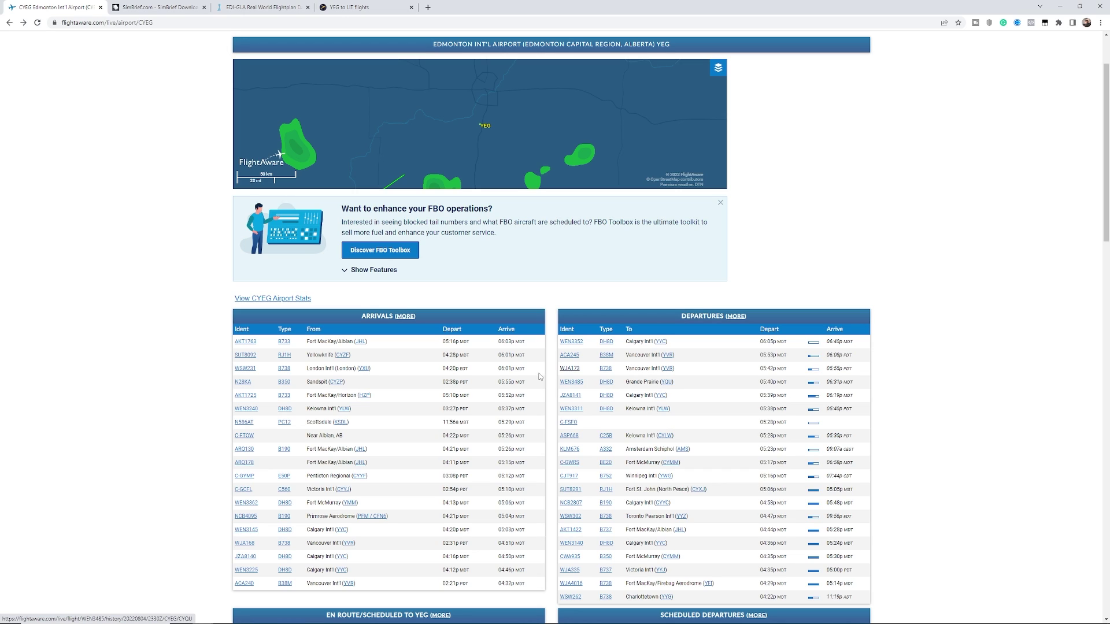
Review WestJet 173's Edmonton–Vancouver flight page, then go back to SimBrief
click(569, 369)
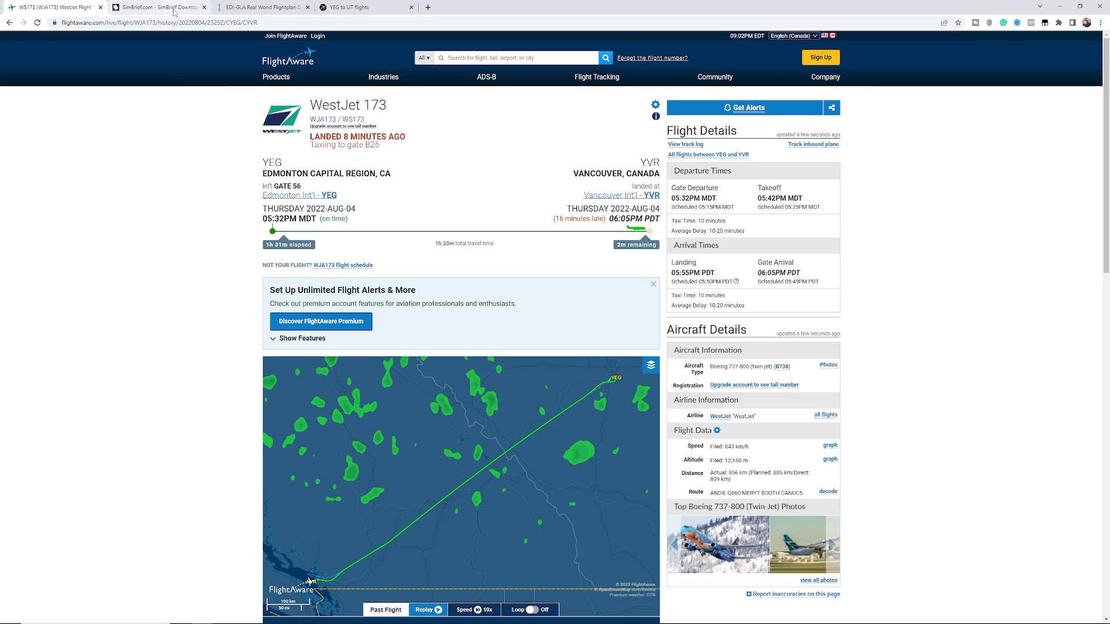
click(174, 8)
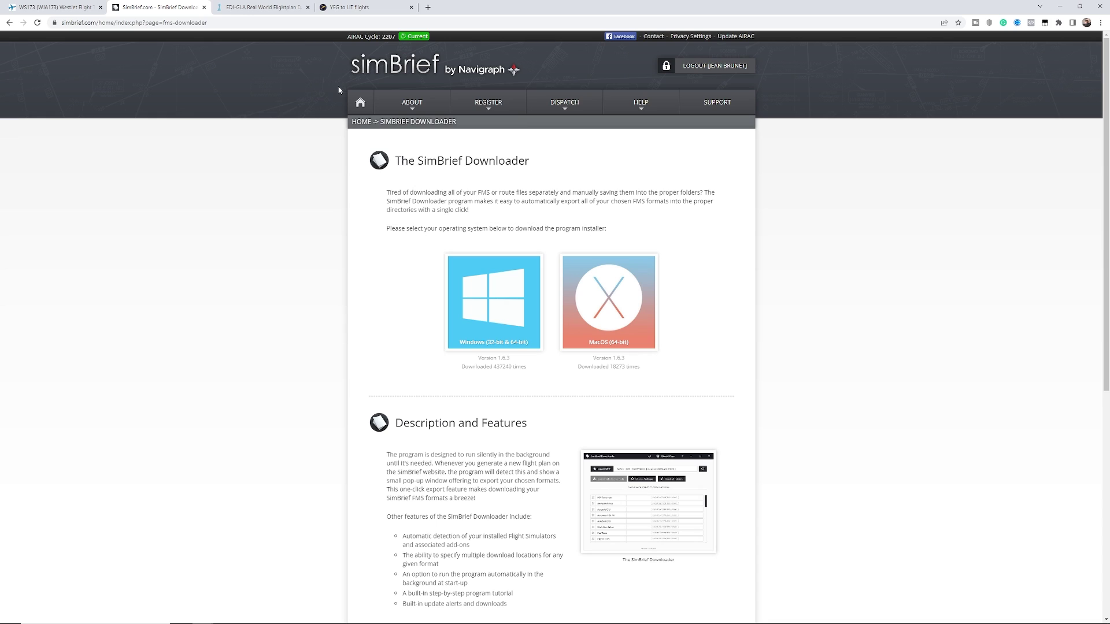
Open SimBrief's Dispatch System from the DISPATCH menu
mouse_move(564, 105)
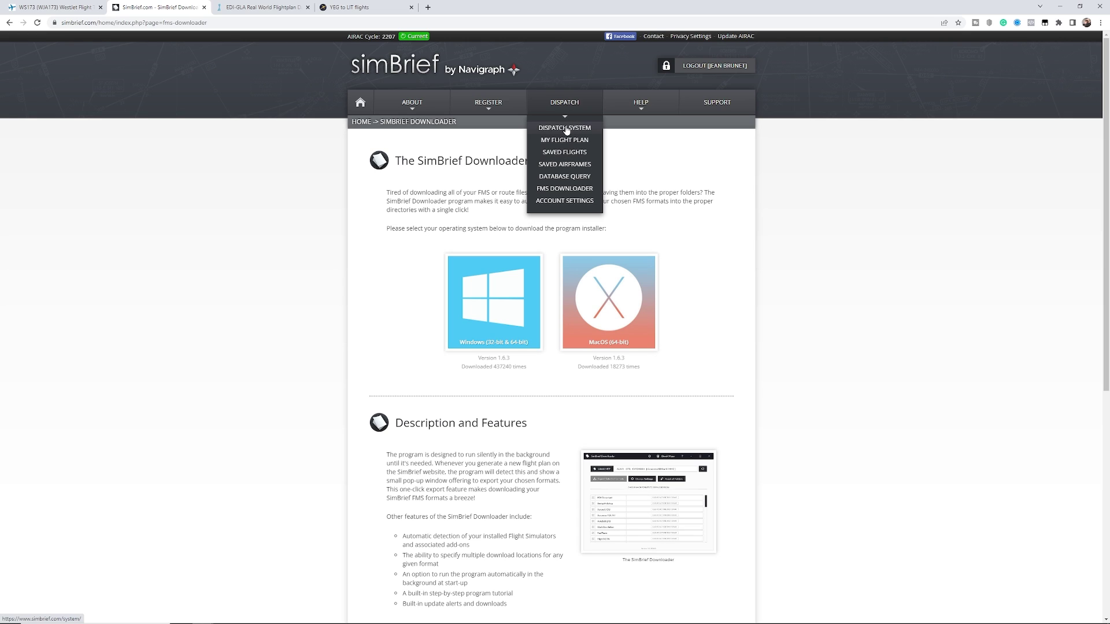
click(567, 129)
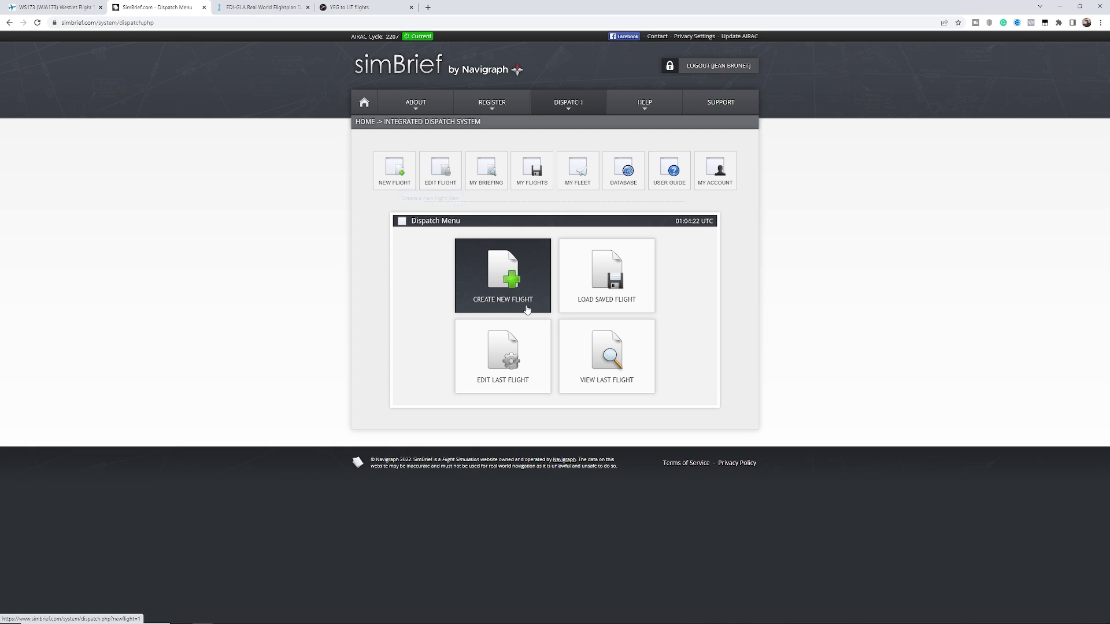
Start a new flight WJA 173 departing CYEG for CYVR
click(503, 278)
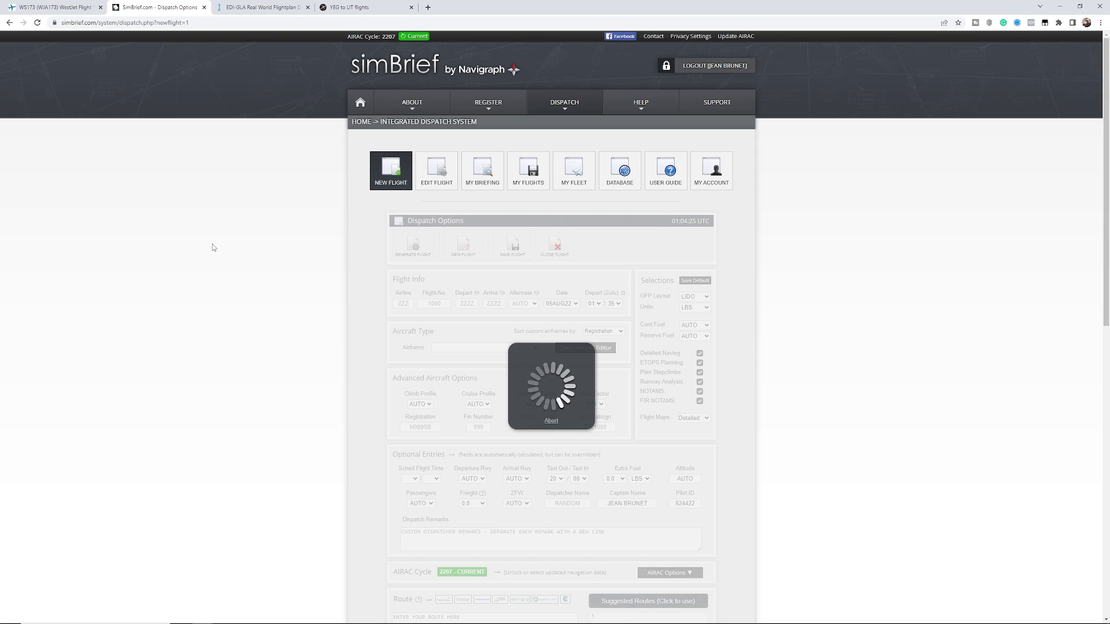
text(W)
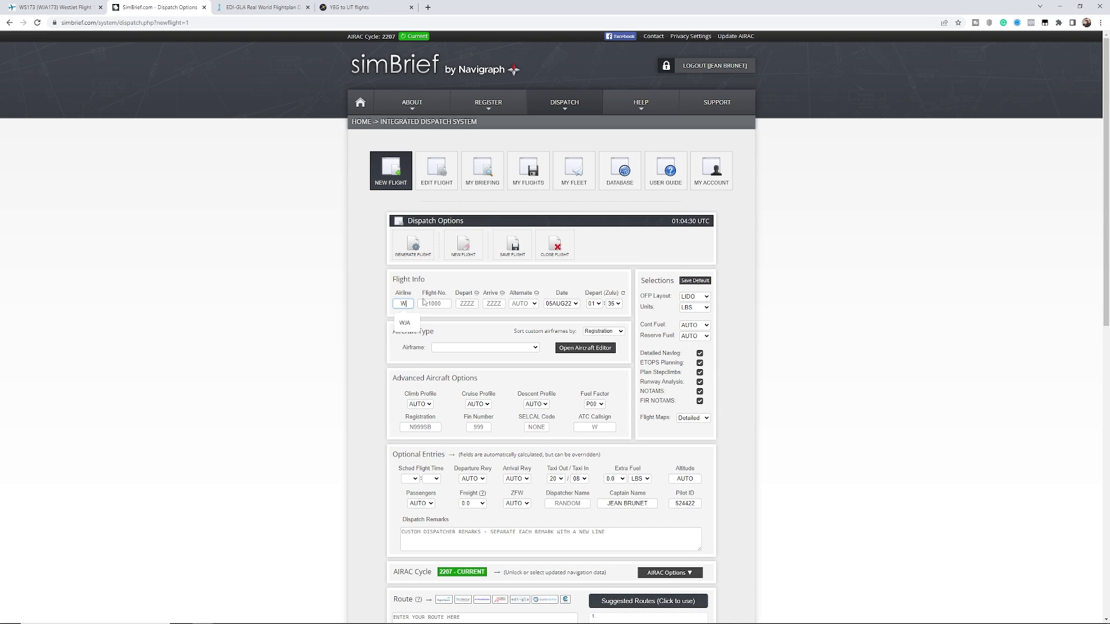
text(JA)
key(Tab)
text(173)
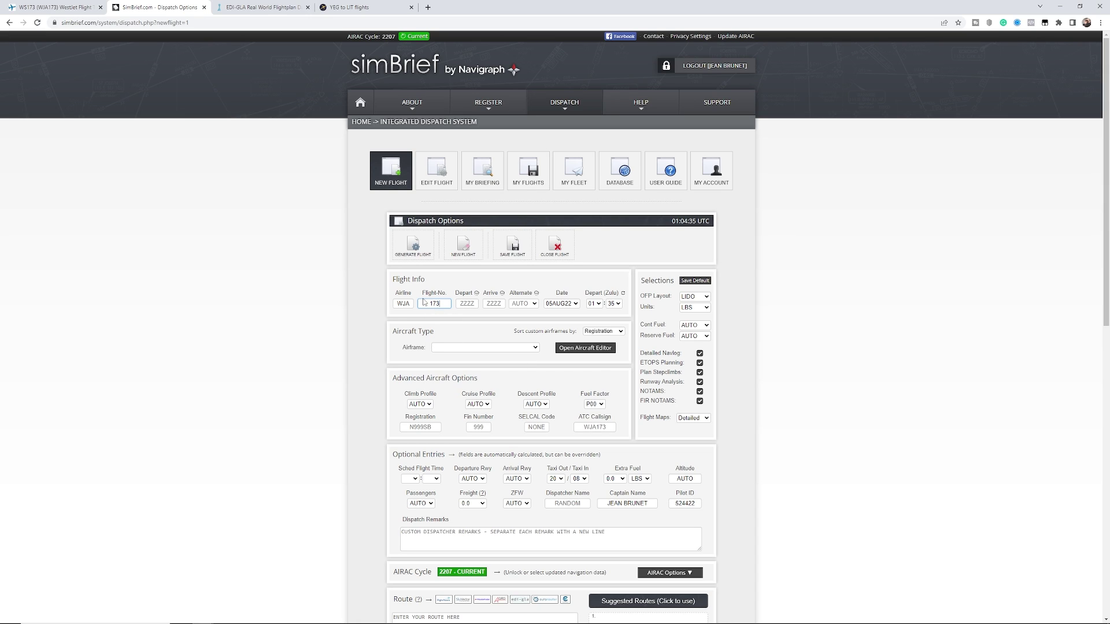
key(Tab)
text(CY)
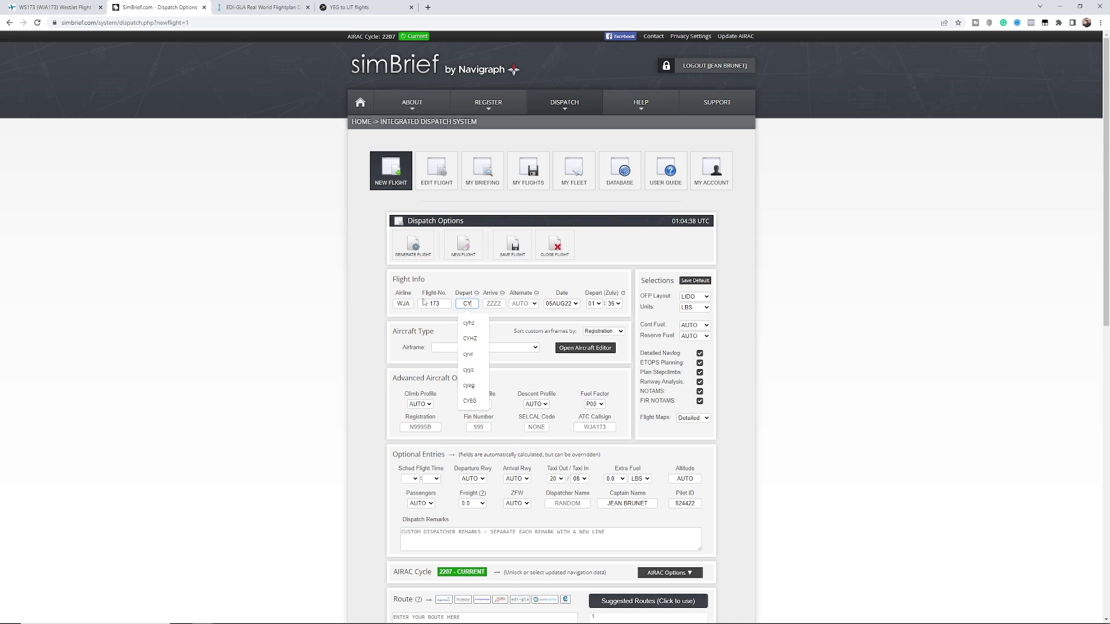
text(EG)
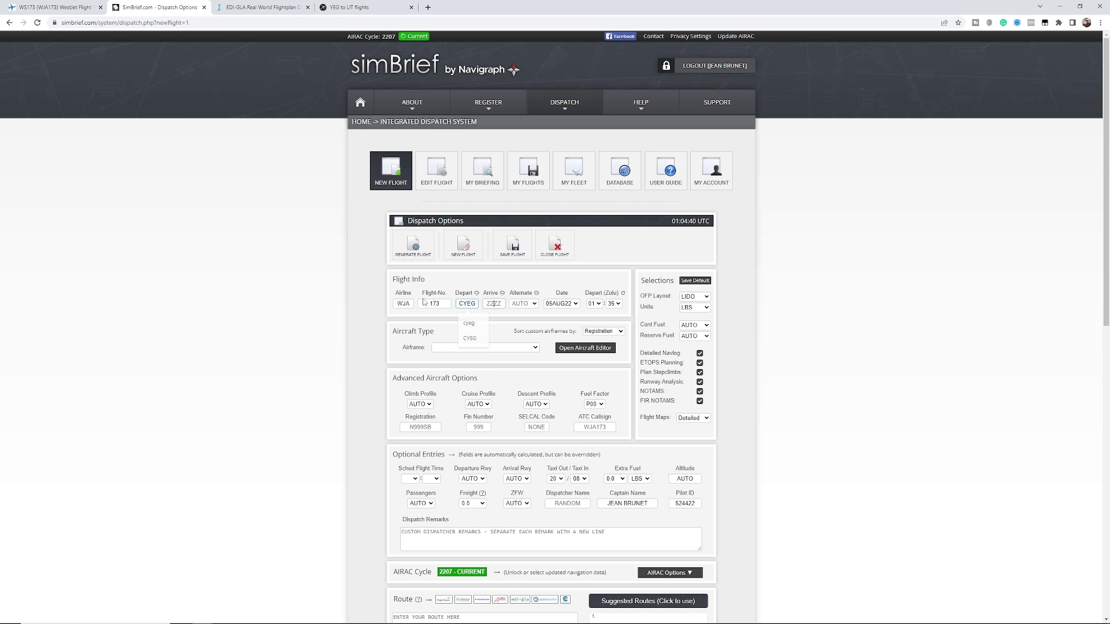
key(Tab)
text(CYVR)
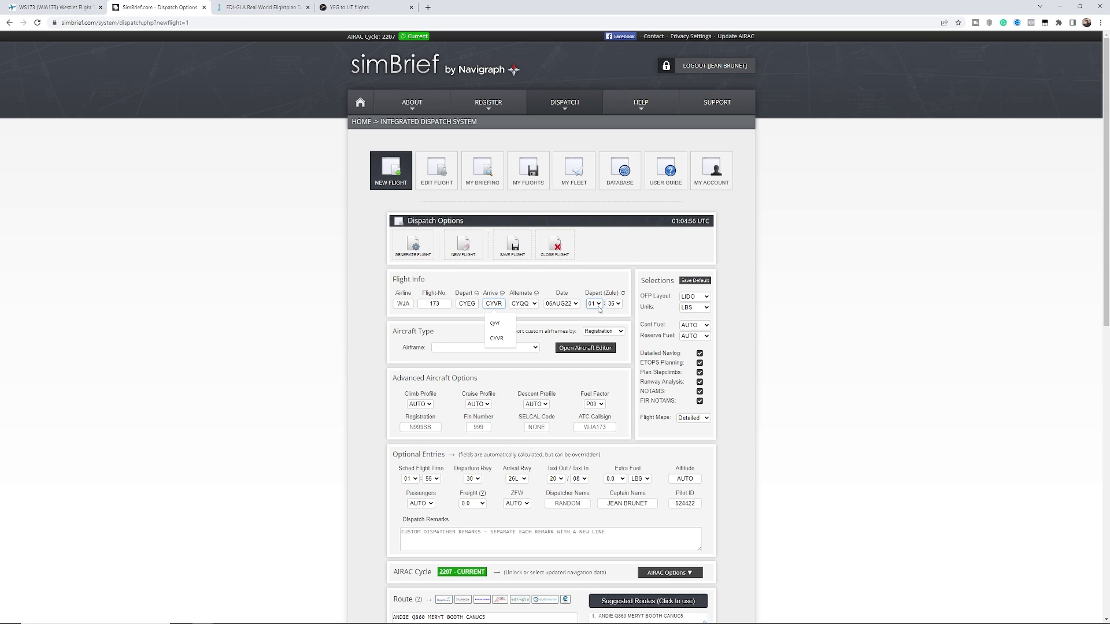
Set the Zulu departure hour to 23
click(596, 304)
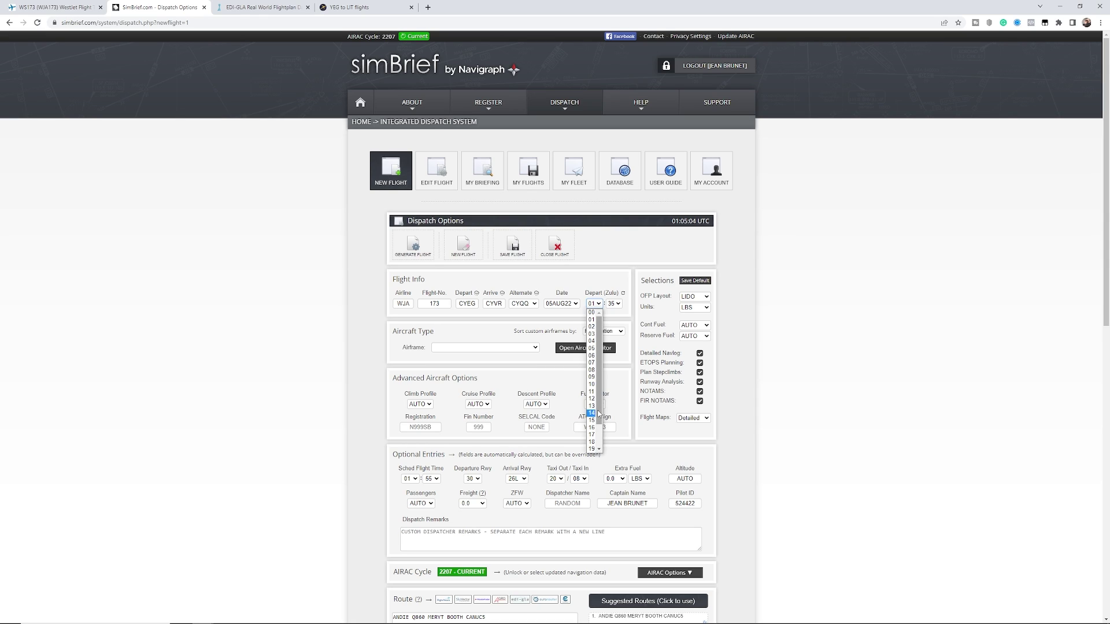
text(23)
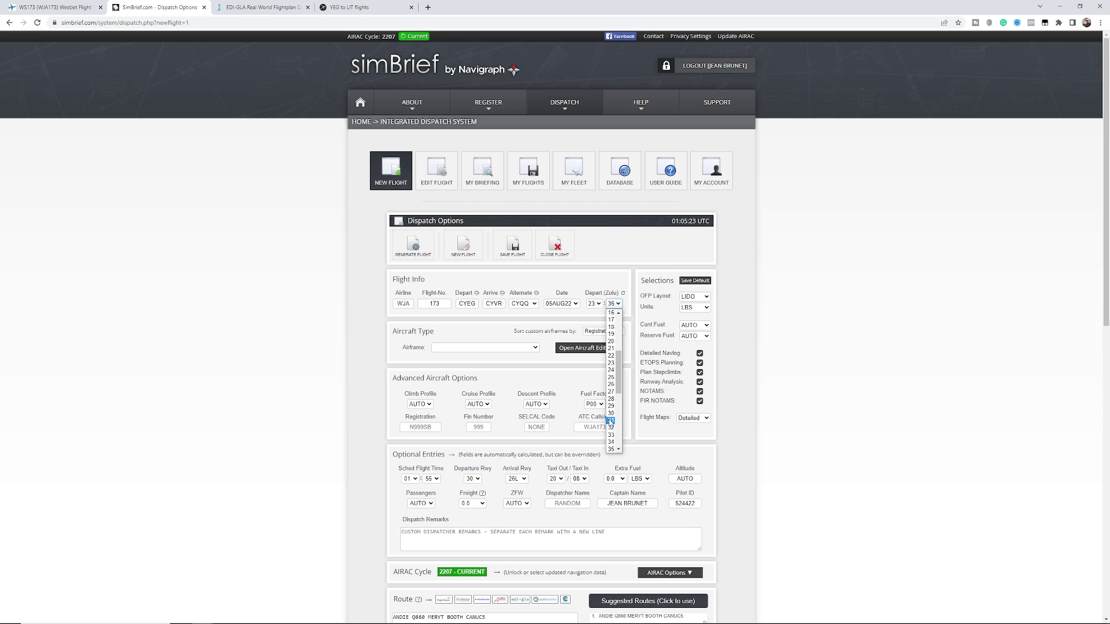
key(Tab)
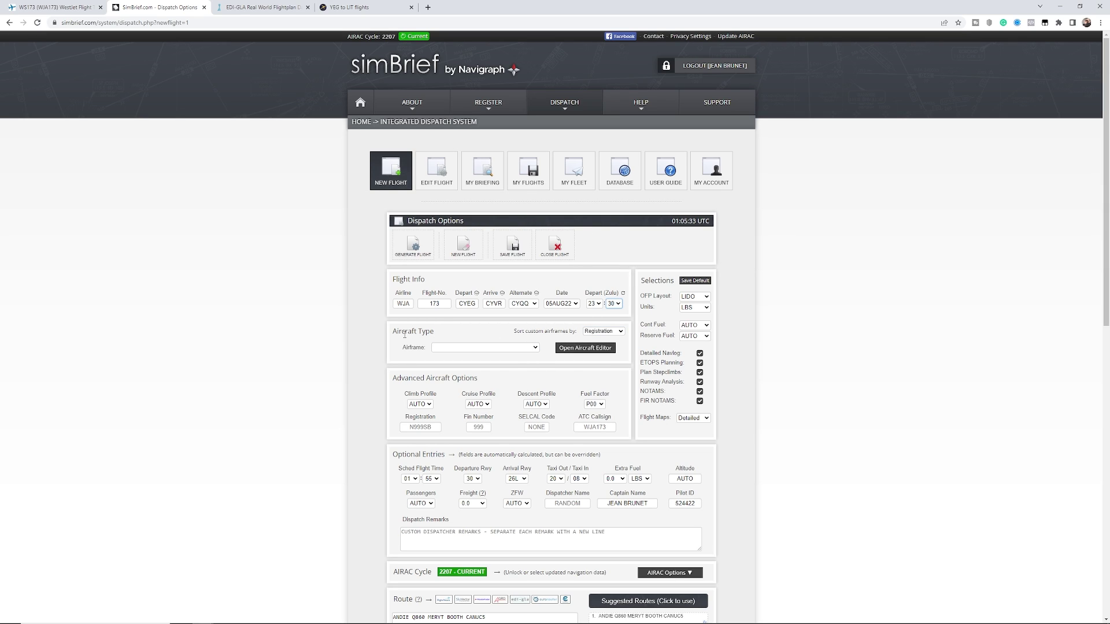
Choose B737 - B737-700 from the Airframe dropdown list
click(473, 350)
click(478, 341)
click(480, 347)
drag(584, 365, 584, 397)
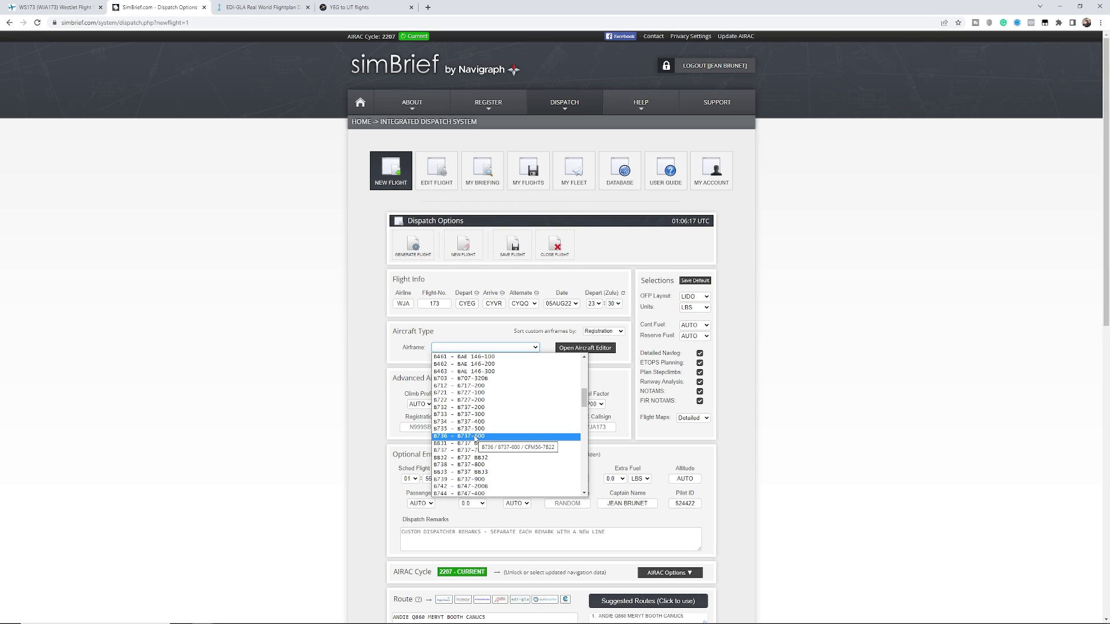
click(482, 328)
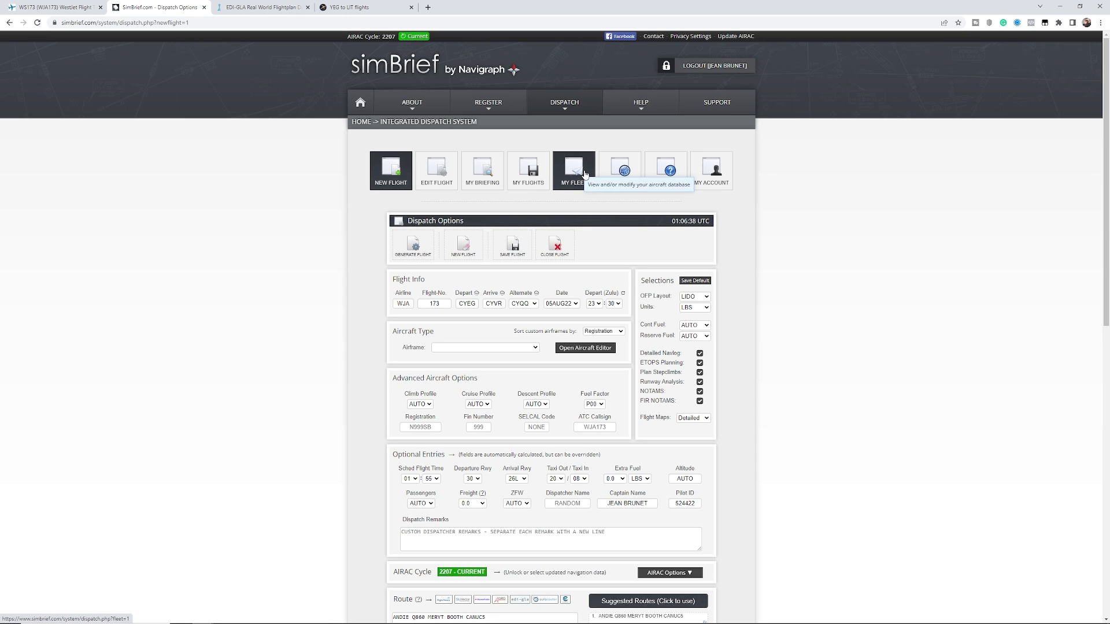
click(486, 348)
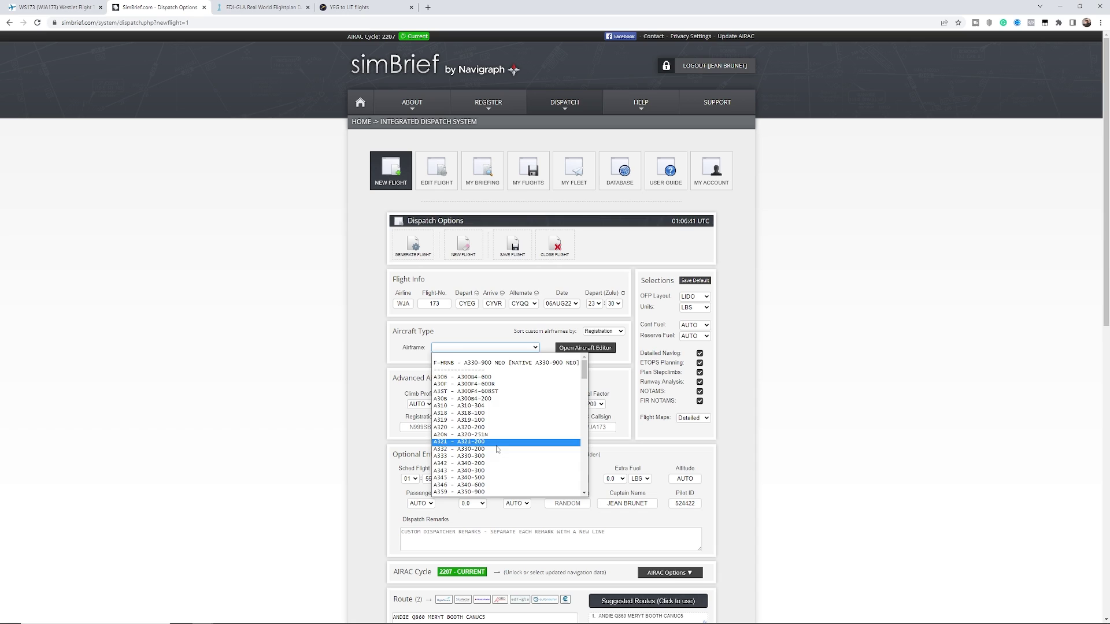
scroll(505, 426, down, 2)
scroll(507, 439, down, 2)
click(530, 451)
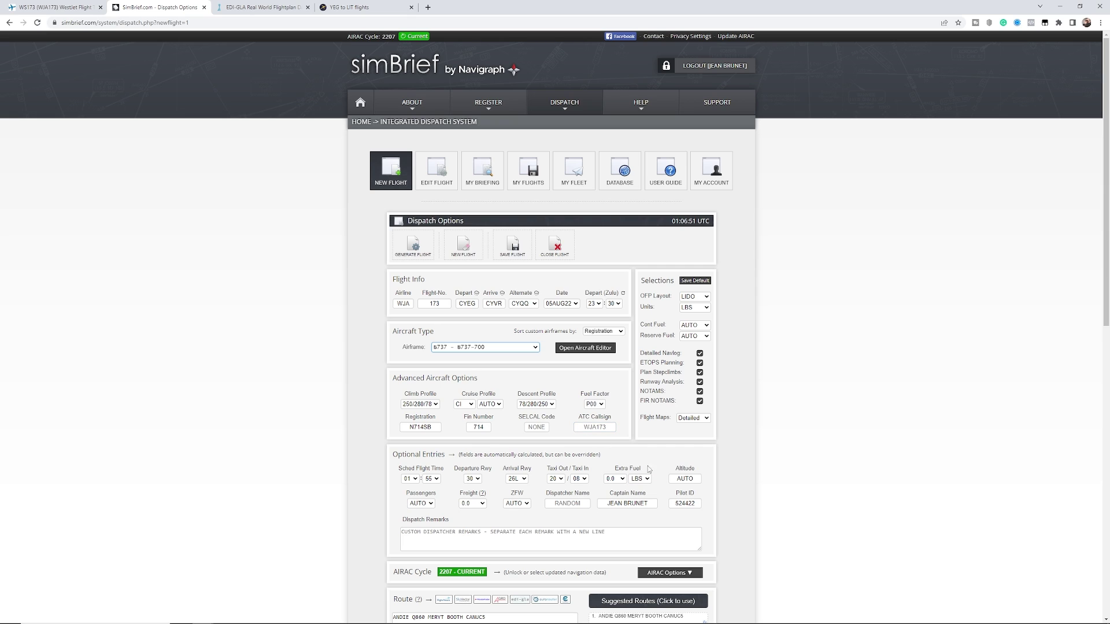
scroll(359, 422, down, 2)
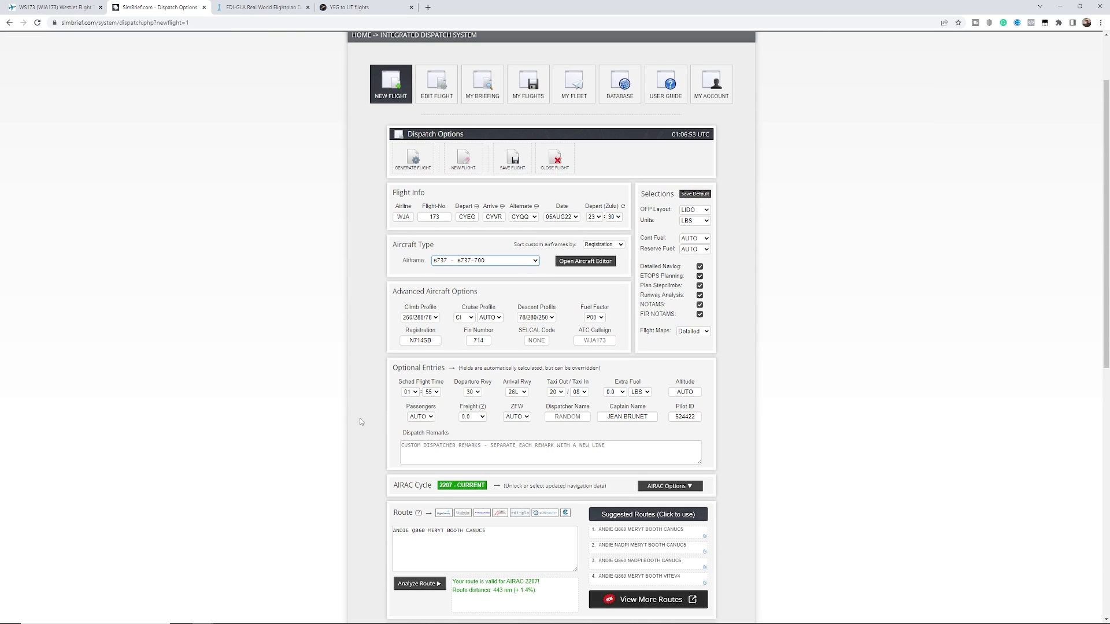
click(415, 320)
scroll(245, 228, down, 8)
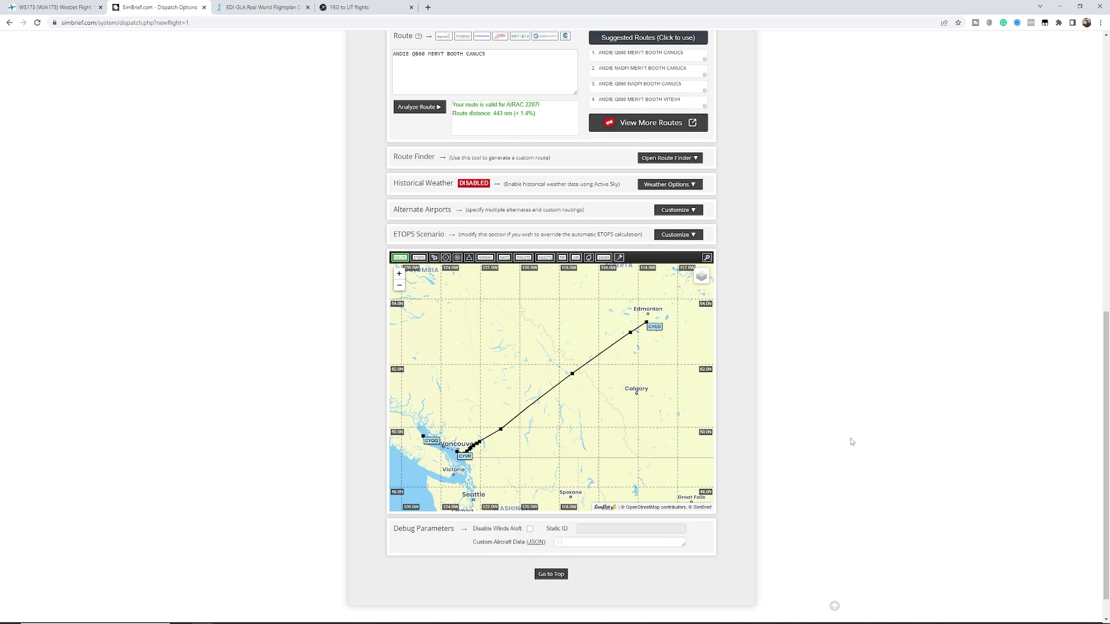
scroll(851, 438, up, 2)
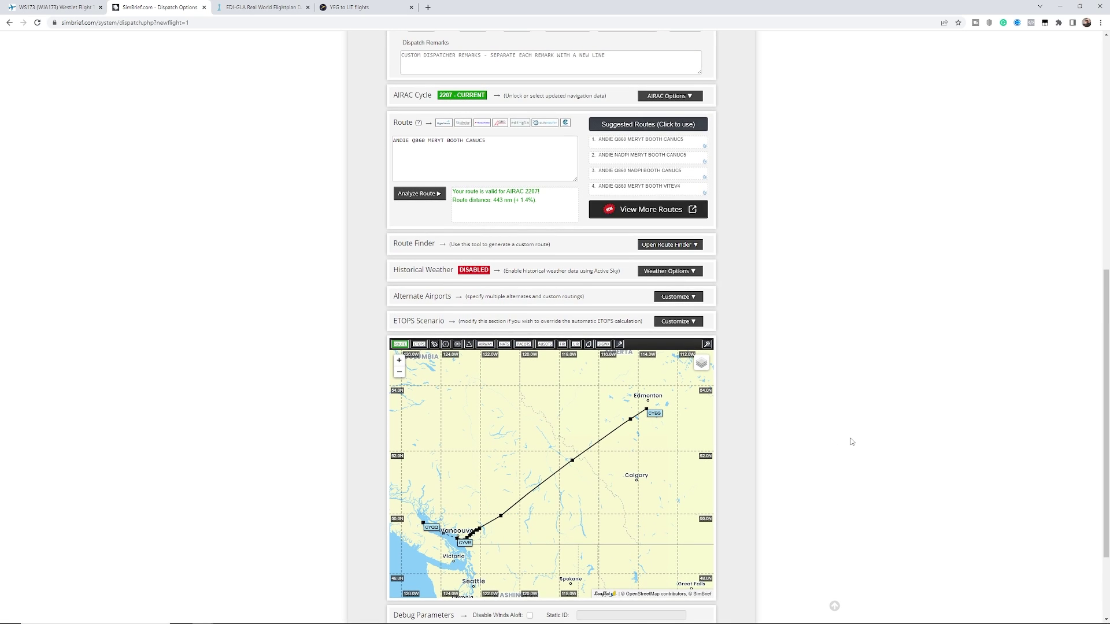
click(633, 140)
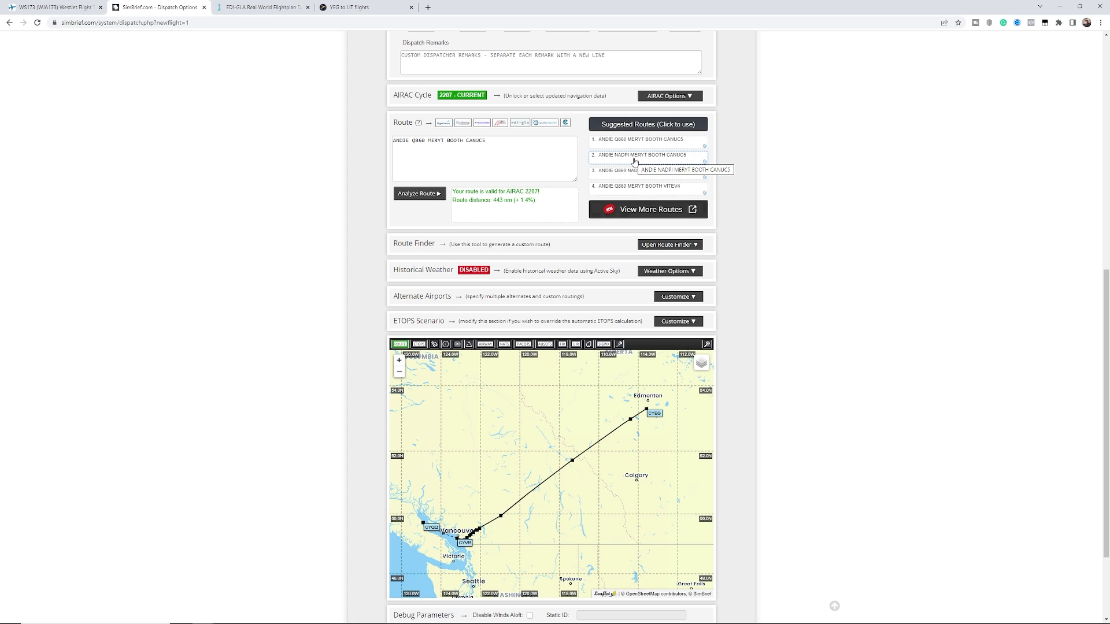
click(501, 149)
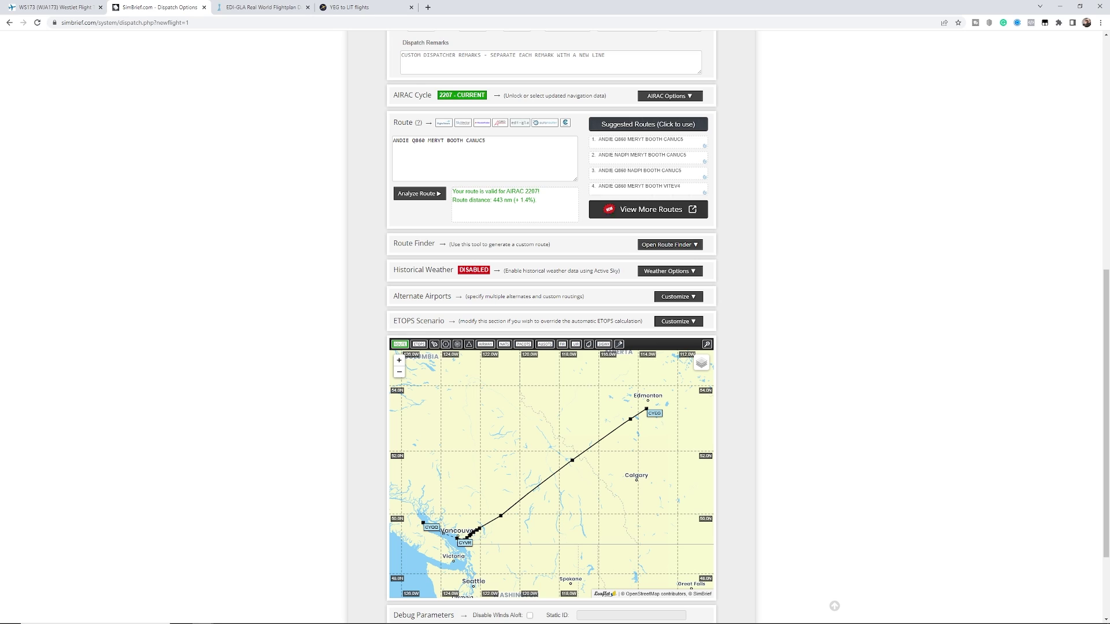
Go to the EDI-GLA flightplan database and load its home page
click(265, 8)
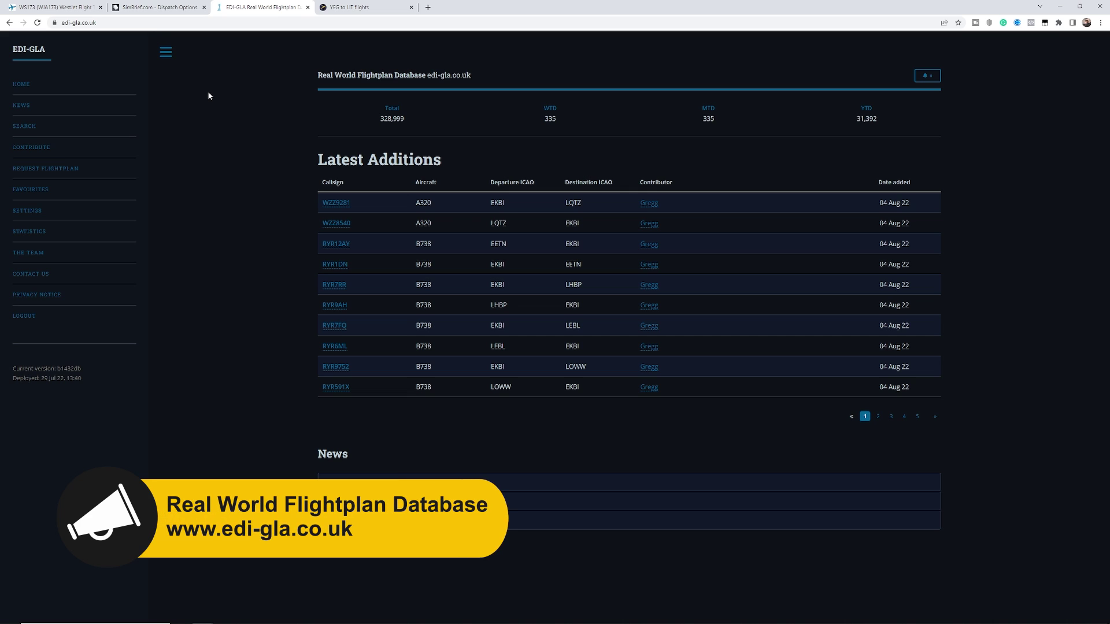
click(30, 84)
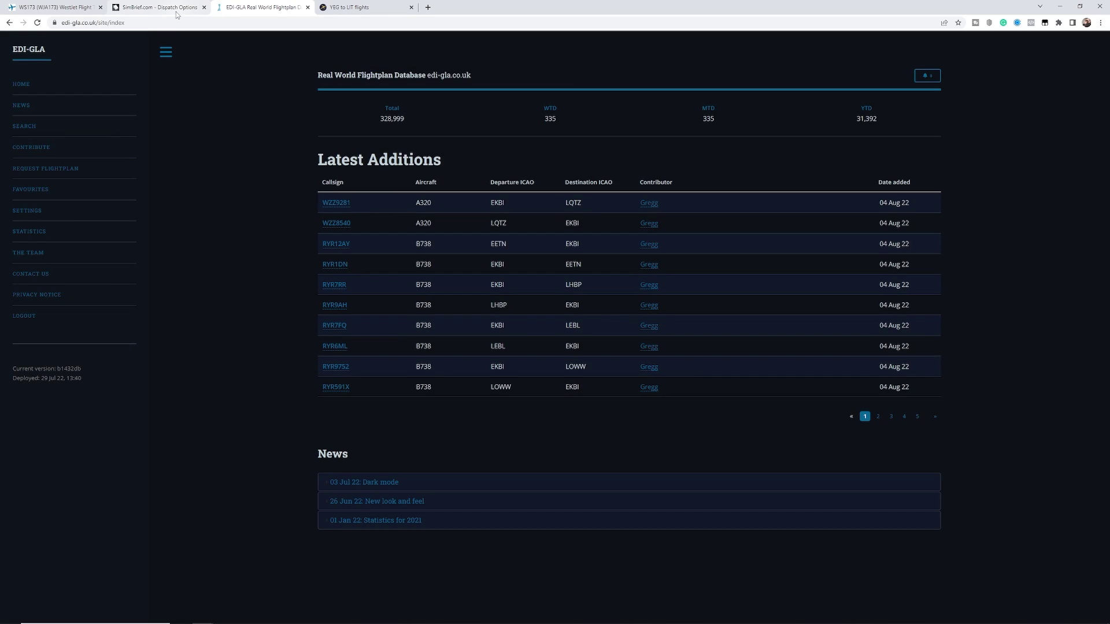
Generate the WJA 173 flight in SimBrief and dismiss the downloader's saved-files notice
click(175, 11)
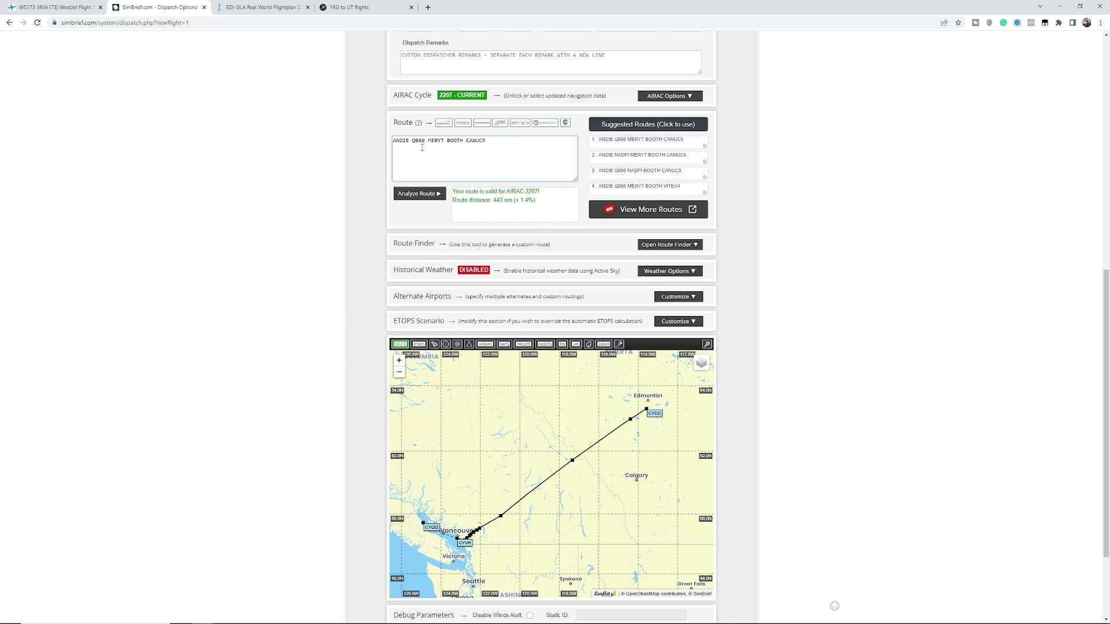
scroll(888, 295, up, 2)
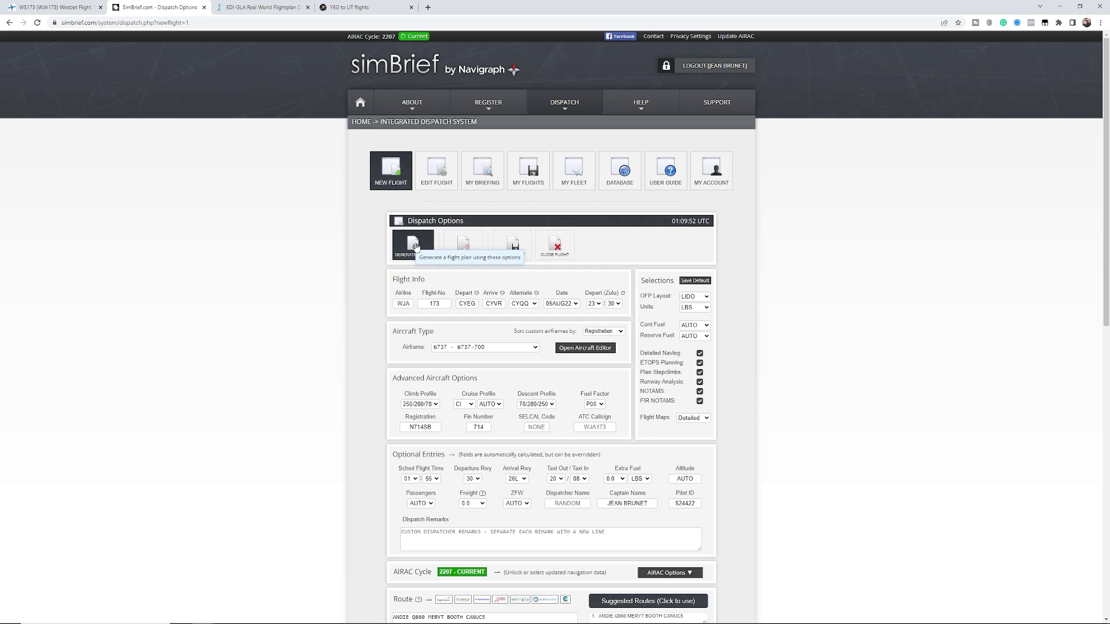
scroll(457, 220, up, 7)
click(424, 247)
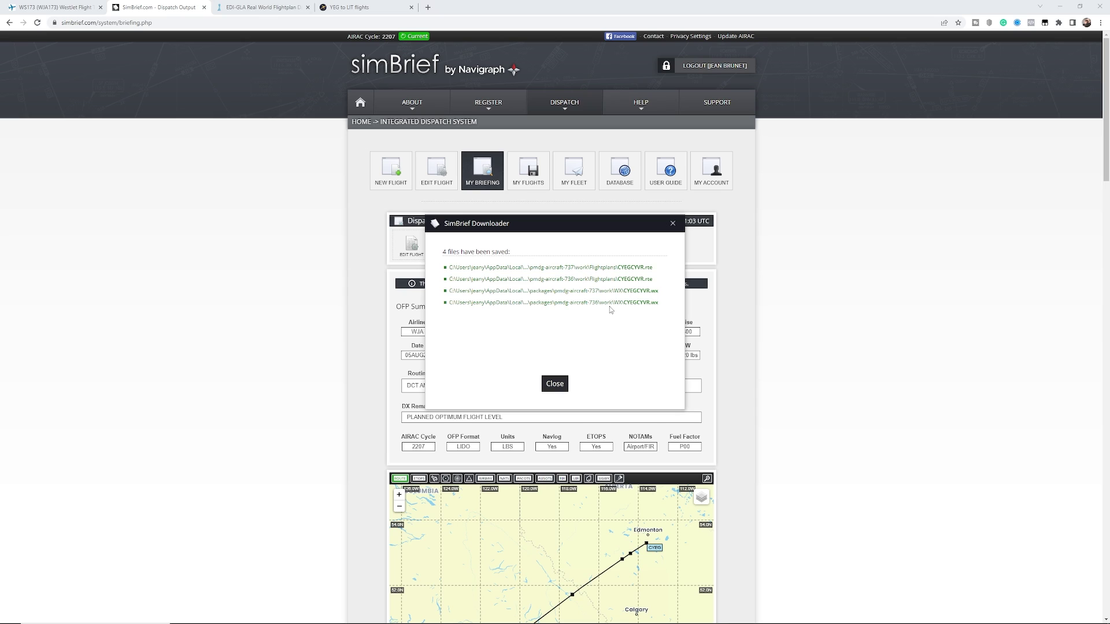
click(858, 345)
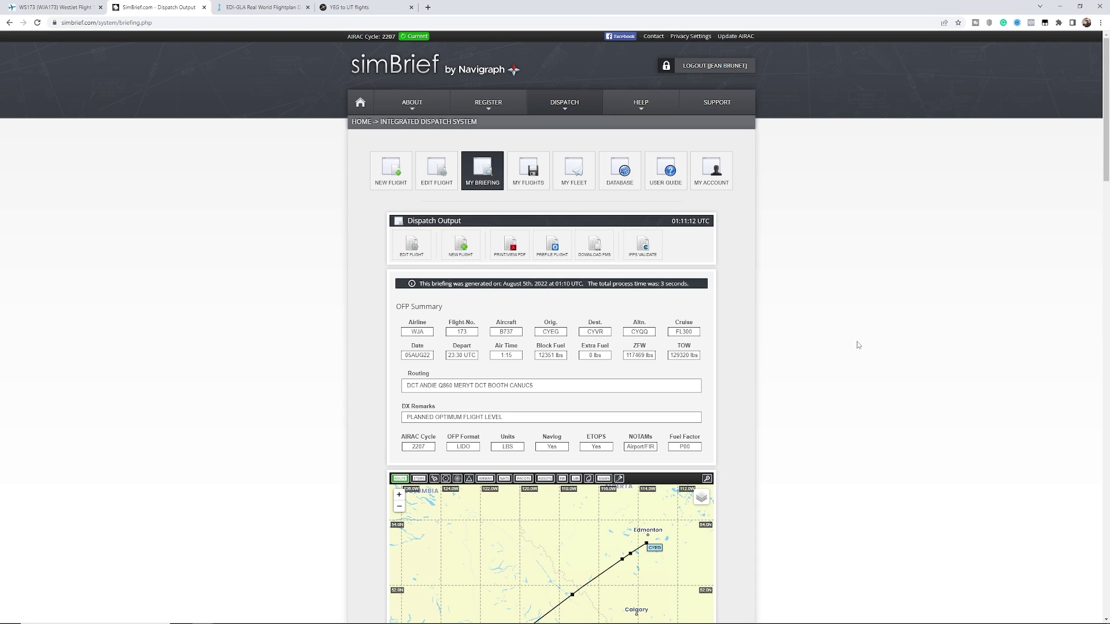
Scroll down to the WJA173 CYEG–CYVR Dispatch Output summary
scroll(867, 358, down, 1)
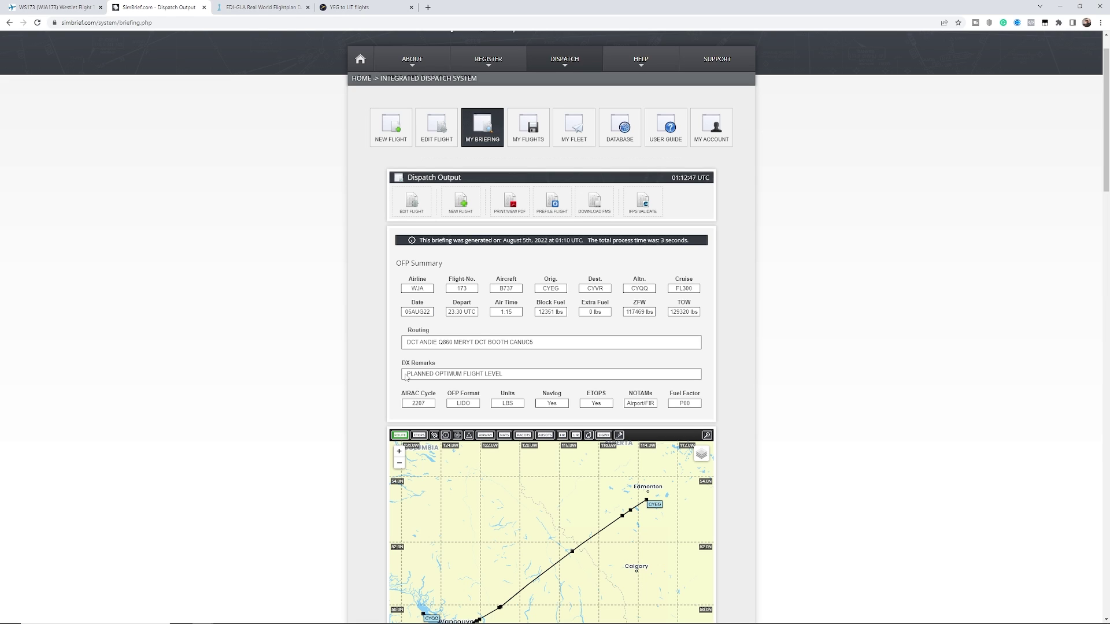
Review the PMDG Flightplan and Wind Uplink download rows, then return to the DISPATCH menu
scroll(477, 402, down, 5)
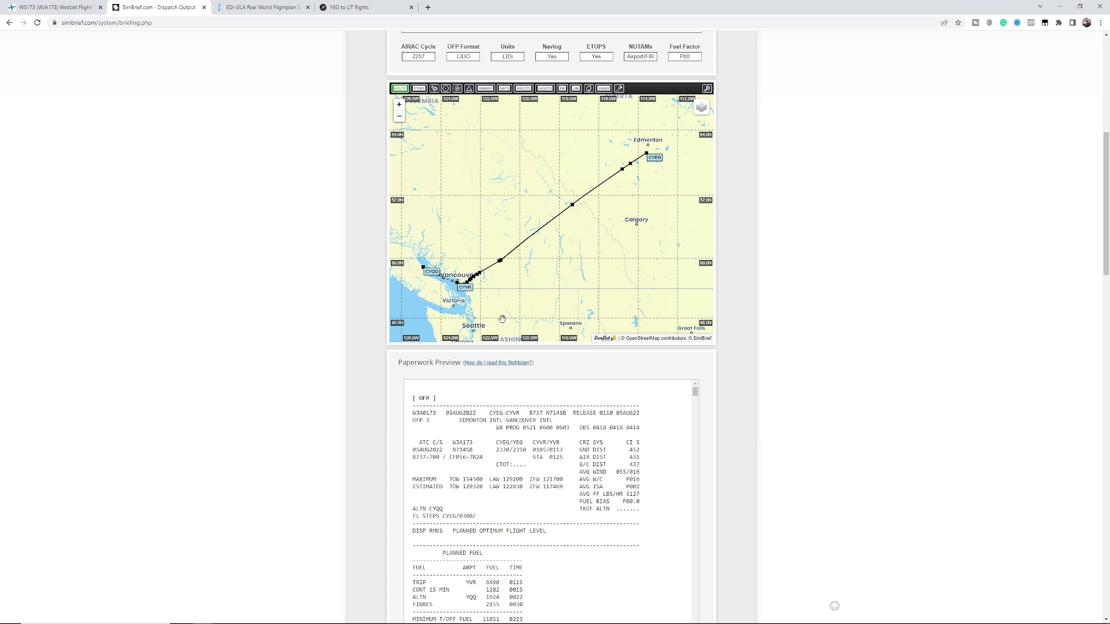
scroll(411, 80, down, 5)
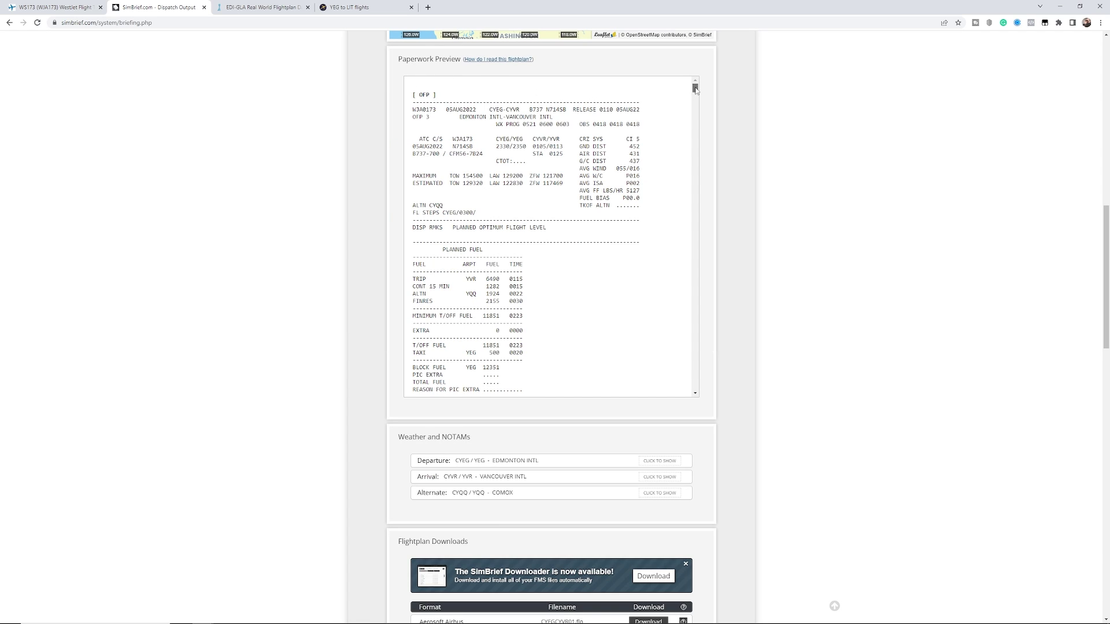
drag(696, 90, 694, 399)
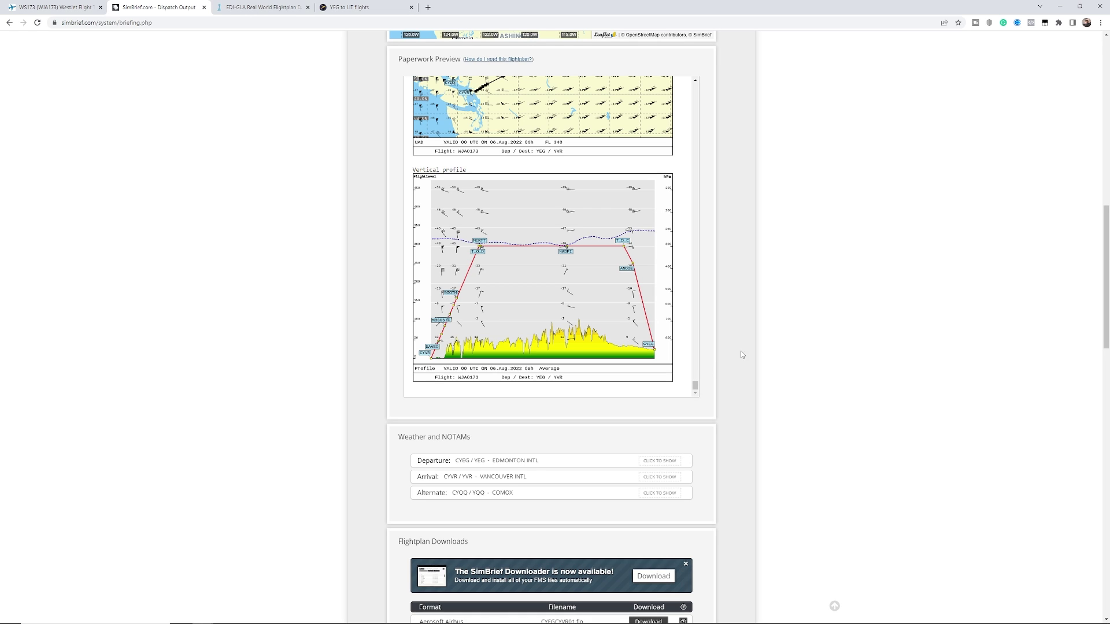
scroll(804, 323, down, 7)
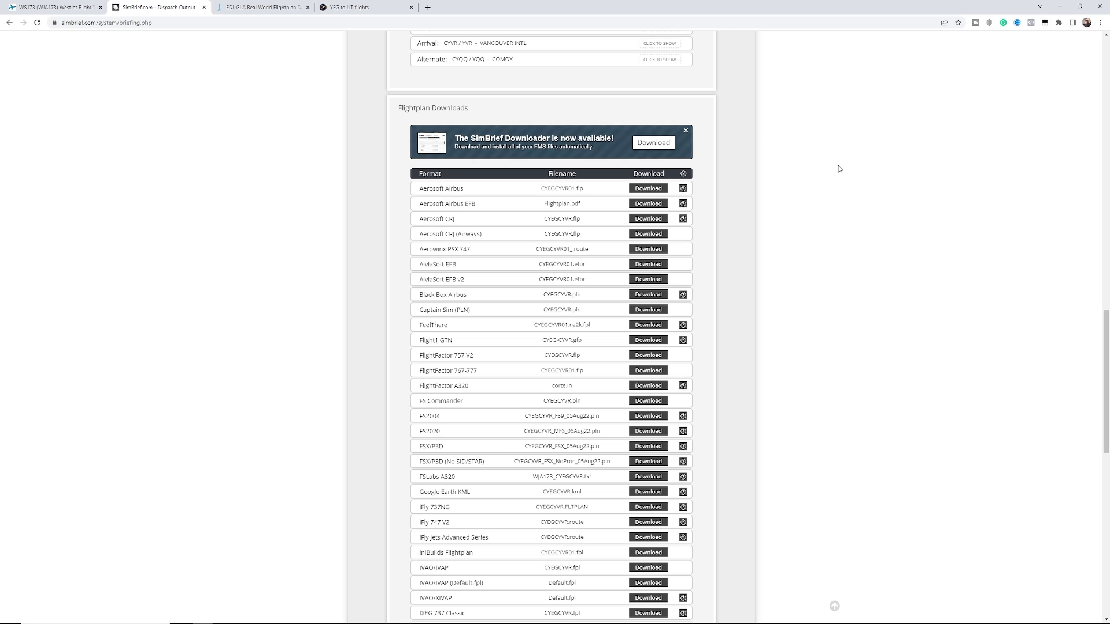
scroll(797, 326, down, 1)
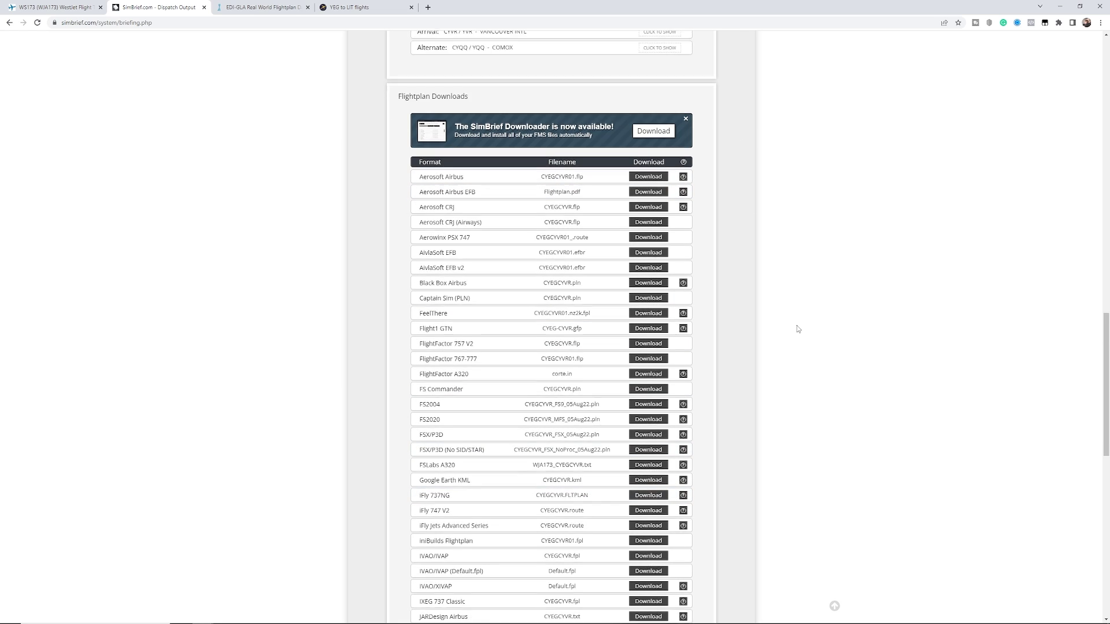
scroll(796, 325, down, 2)
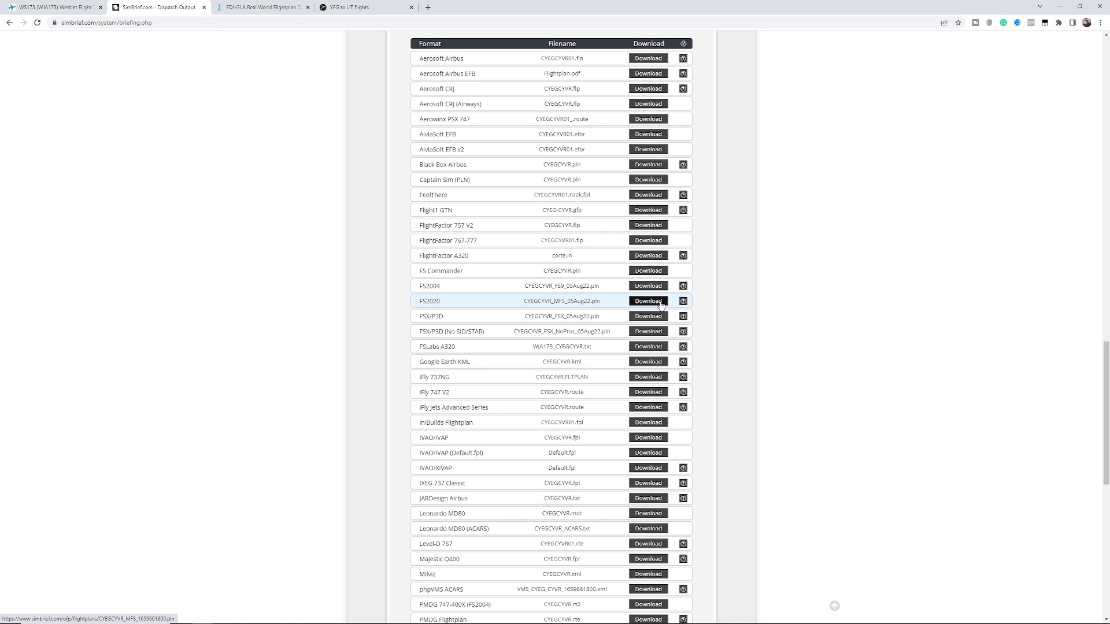
scroll(595, 372, down, 4)
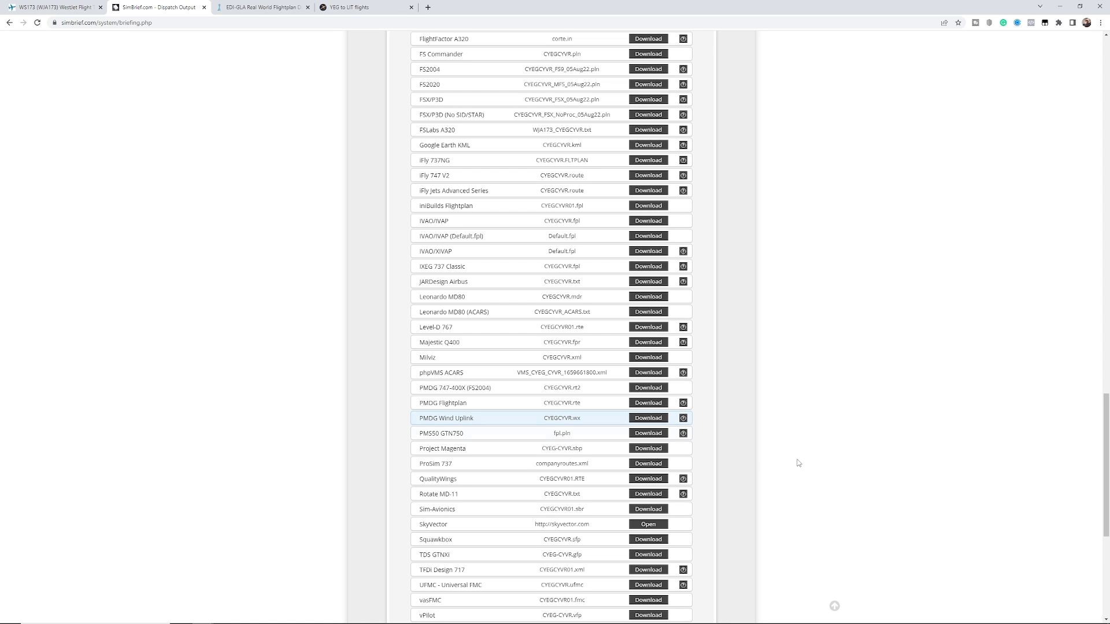
scroll(857, 438, up, 20)
scroll(857, 438, up, 8)
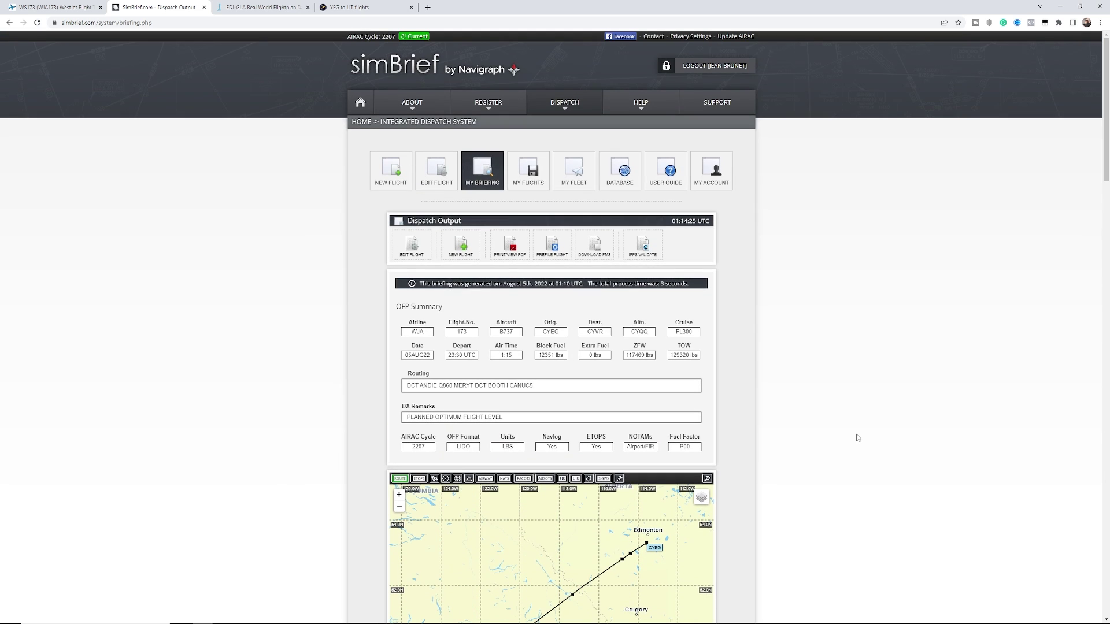
mouse_move(562, 104)
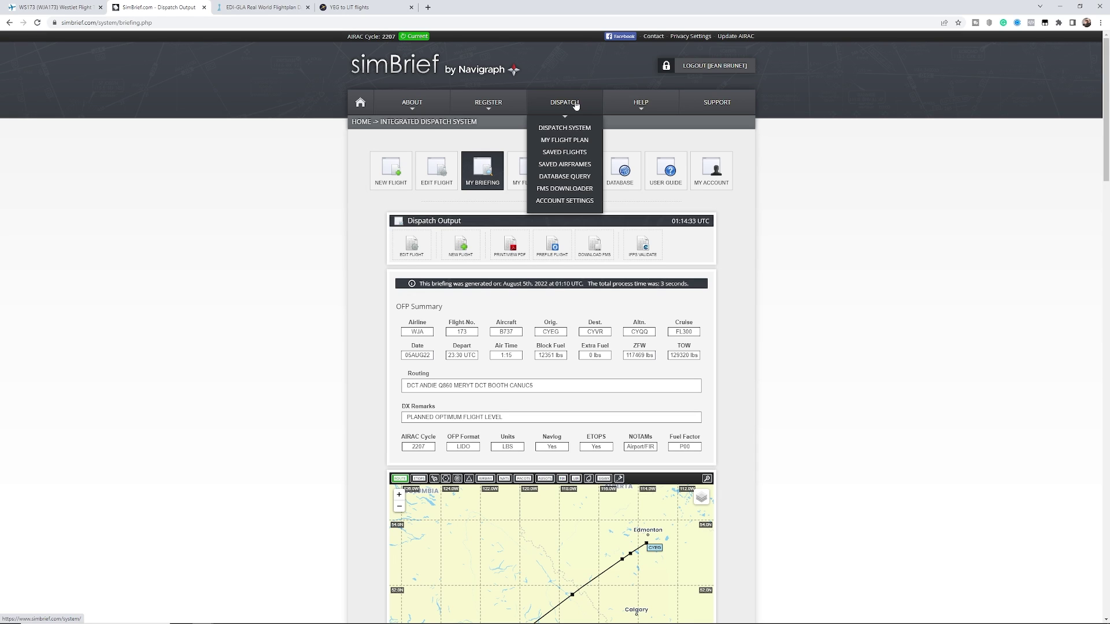
Open the SimBrief Downloader page and look over its Windows and MacOS installers for version 1.6.3
click(562, 192)
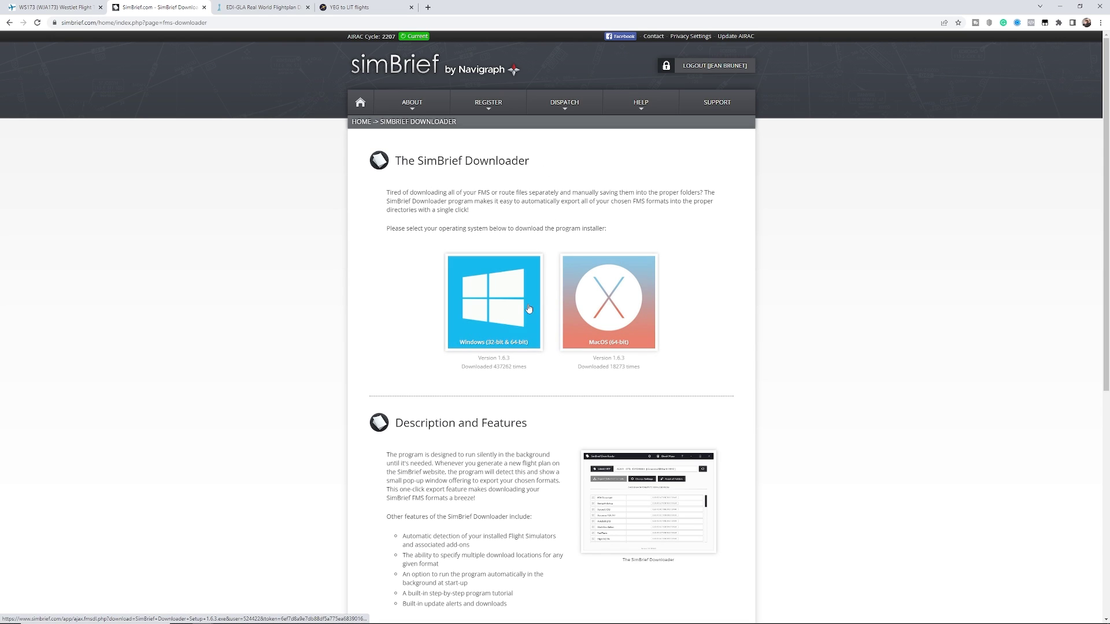
scroll(346, 376, down, 3)
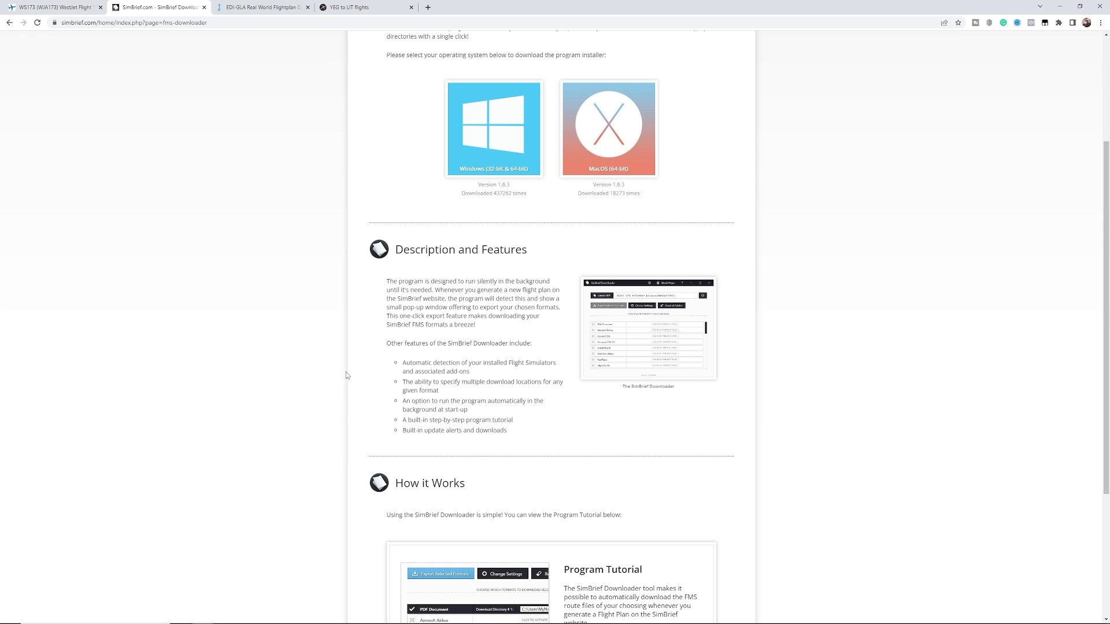
scroll(346, 375, down, 4)
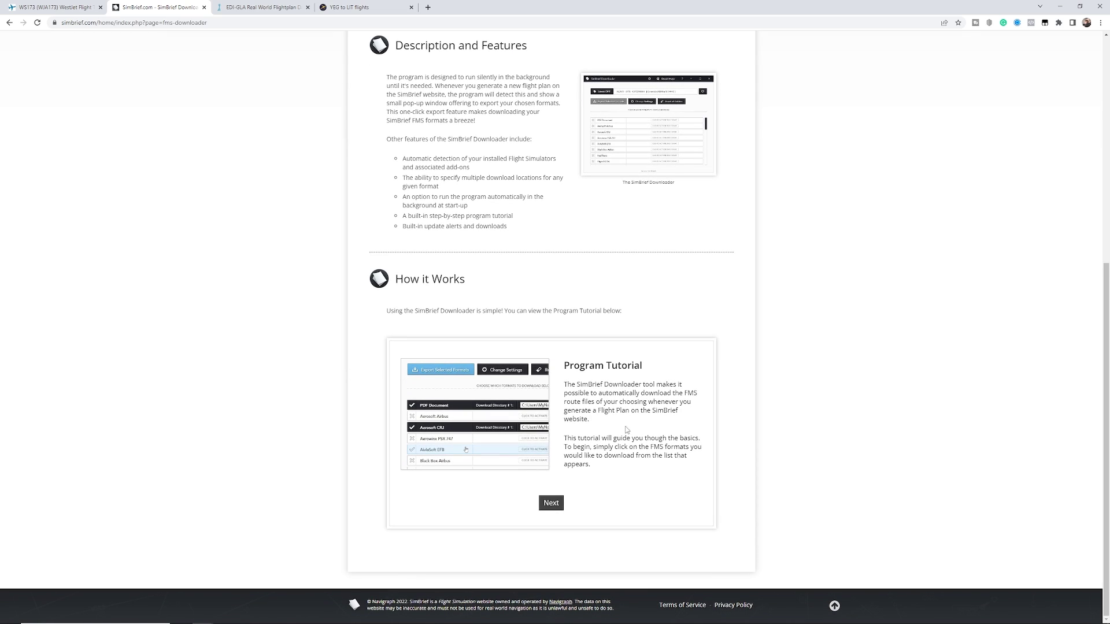
scroll(752, 444, up, 2)
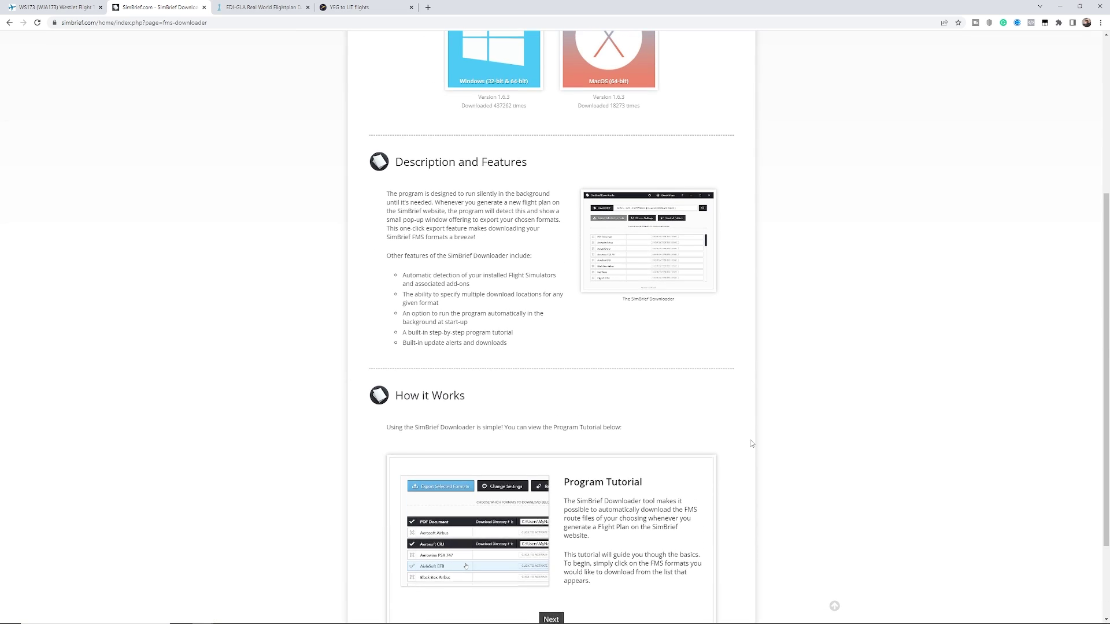
scroll(751, 444, up, 5)
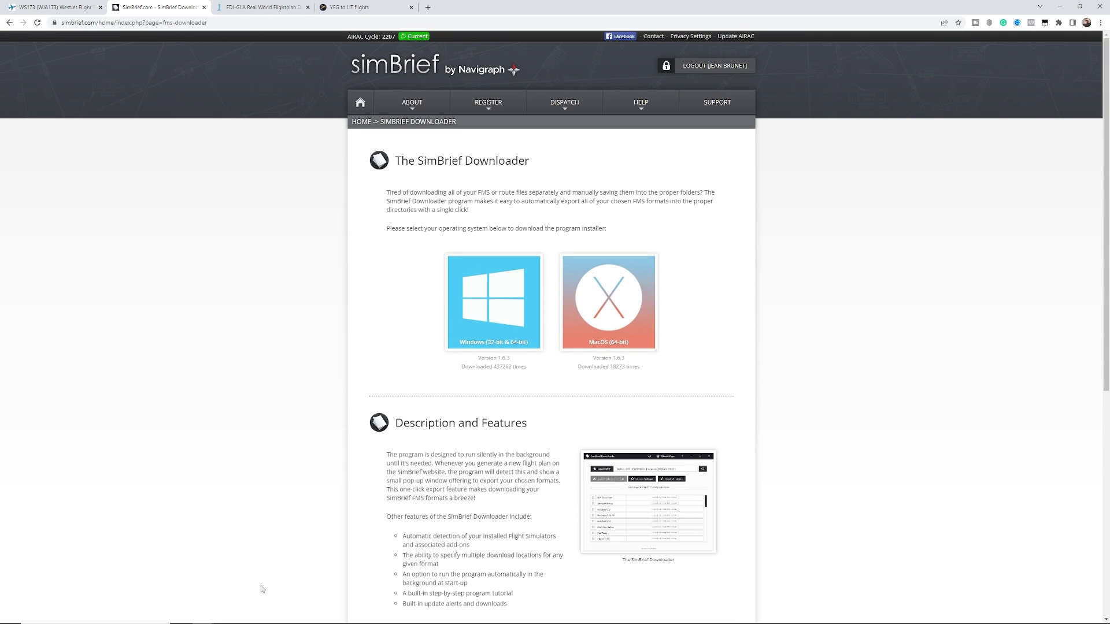
mouse_move(231, 621)
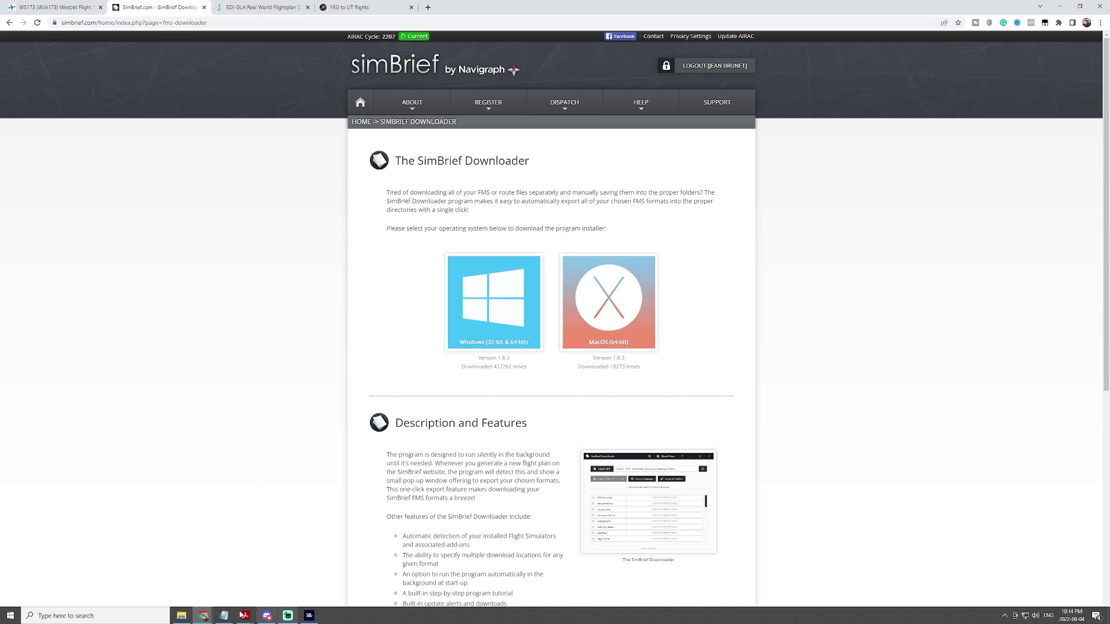
Restore the SimBrief Downloader window and check that the second PMDG Flightplan path points to the 736
click(223, 616)
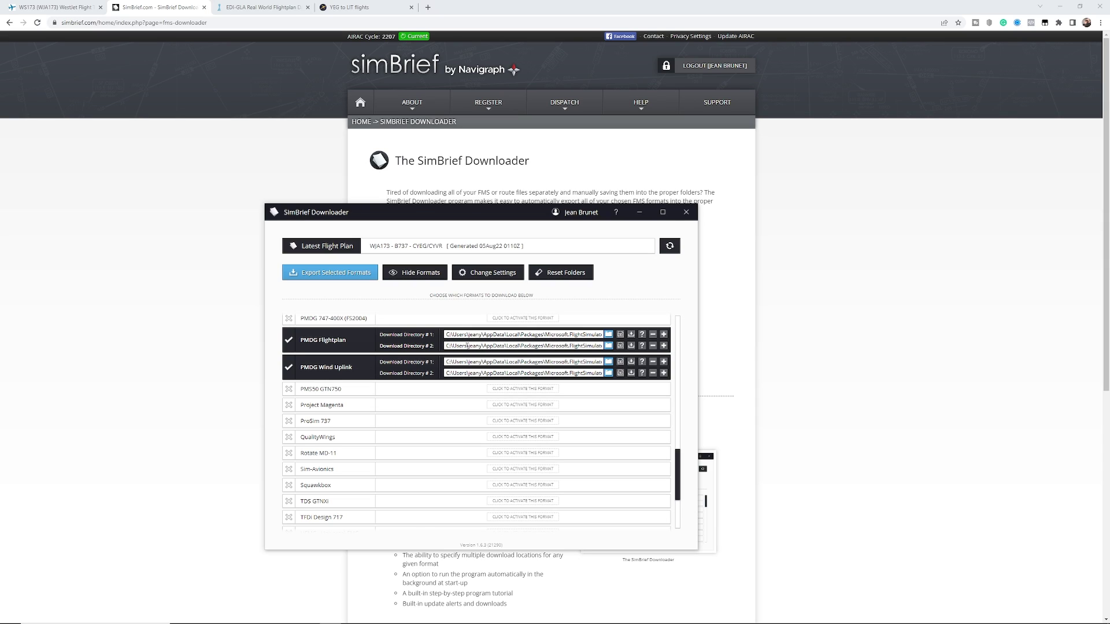
triple_click(560, 345)
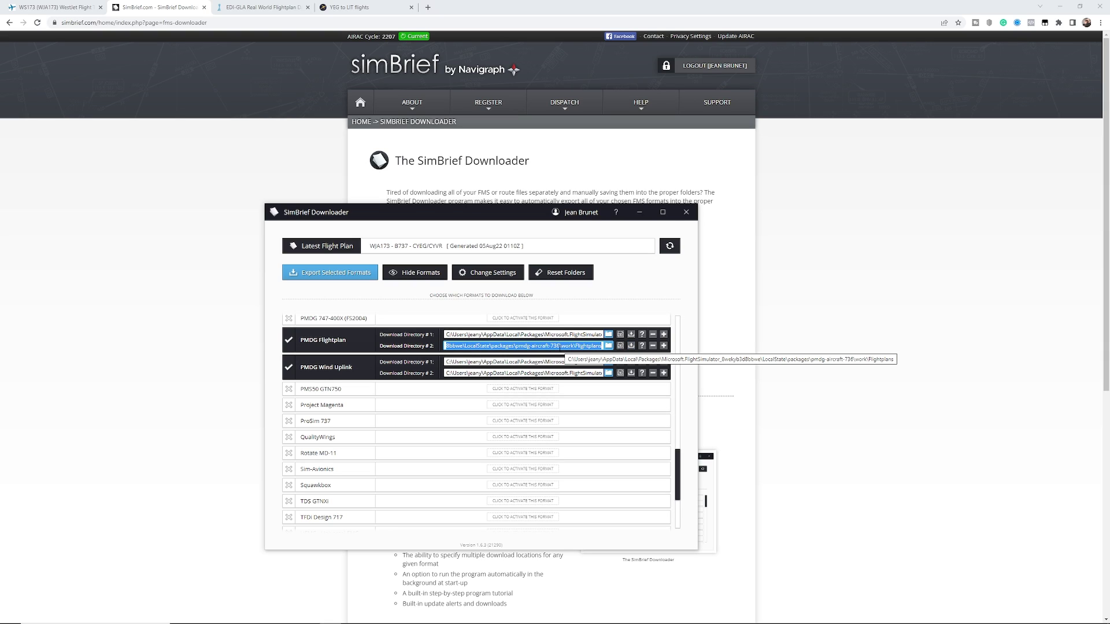
click(558, 345)
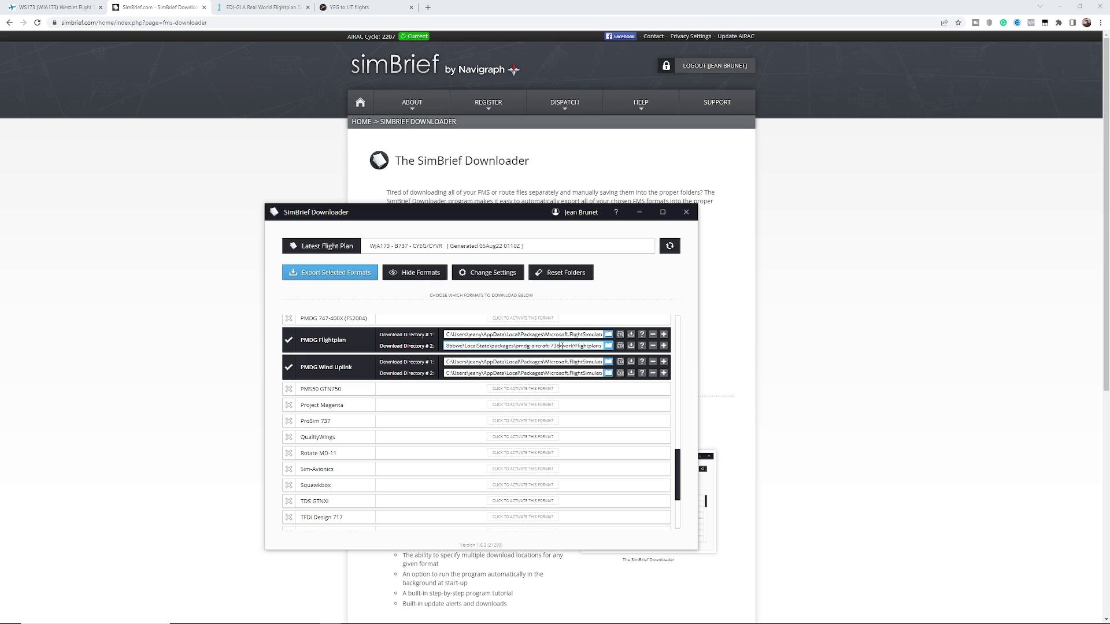
Browse for Download Directory #1 into Microsoft.FlightSimulator LocalState\packages\pmdg-aircraft-737
click(608, 336)
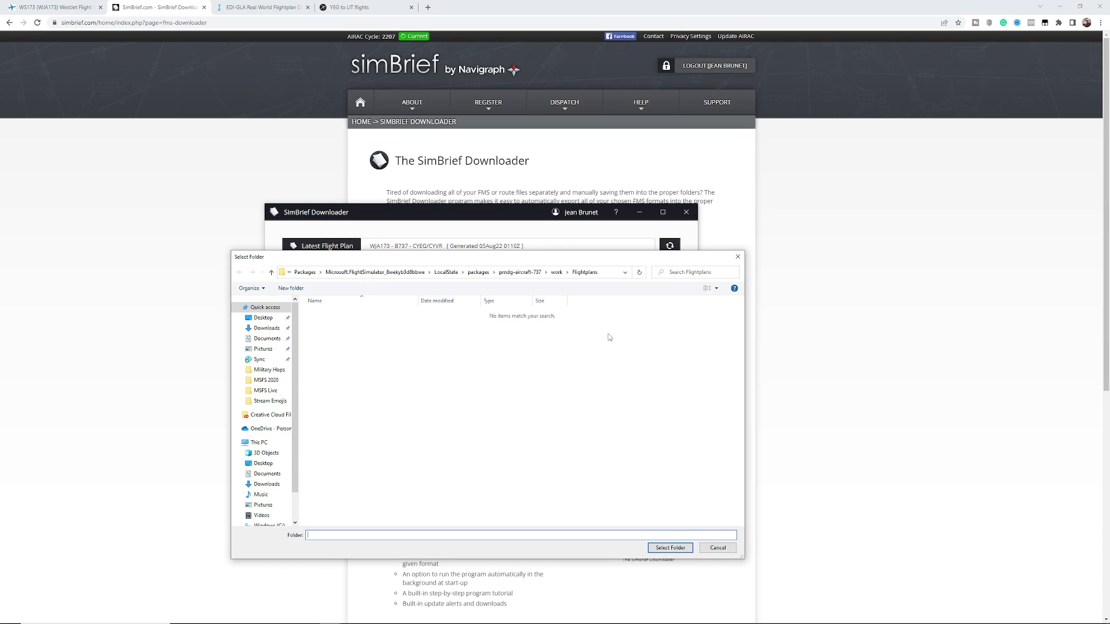
key(ctrl+v)
key(Return)
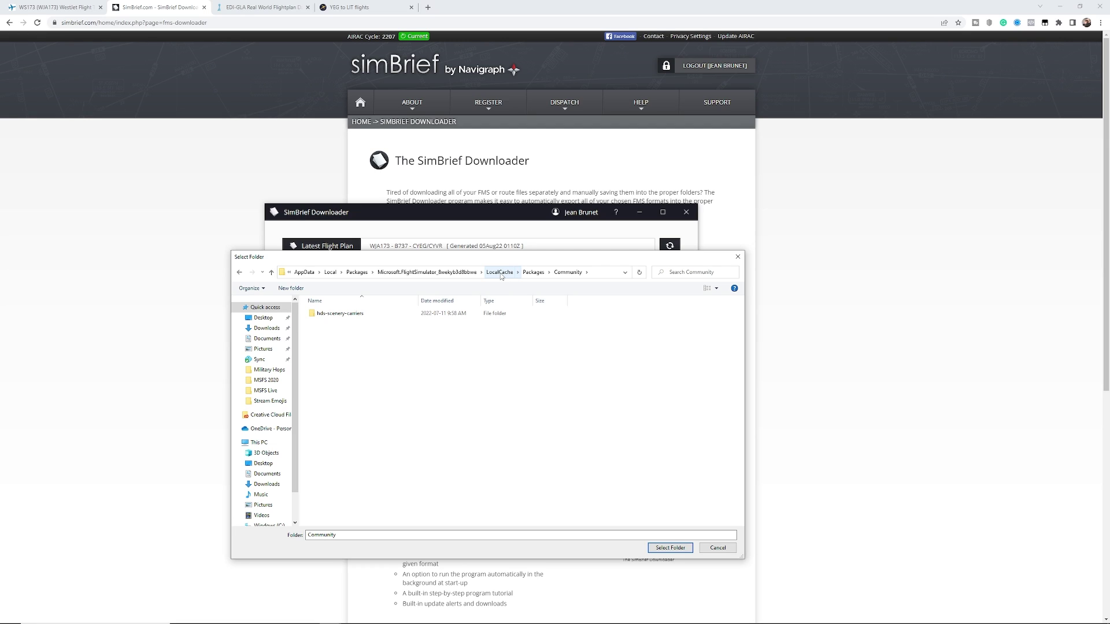
click(418, 275)
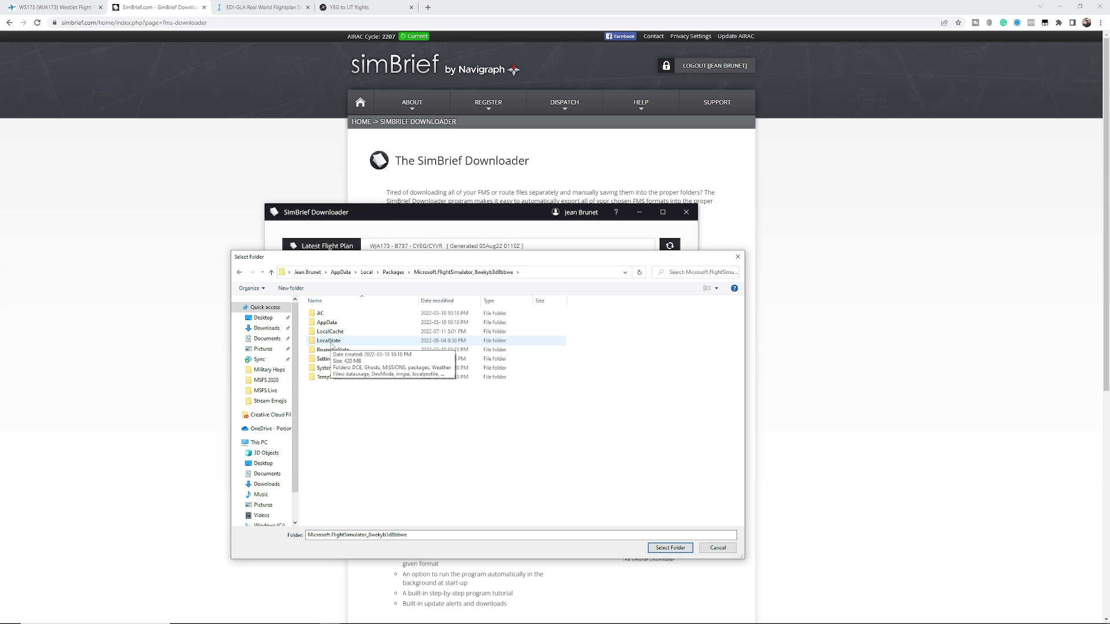
double_click(330, 342)
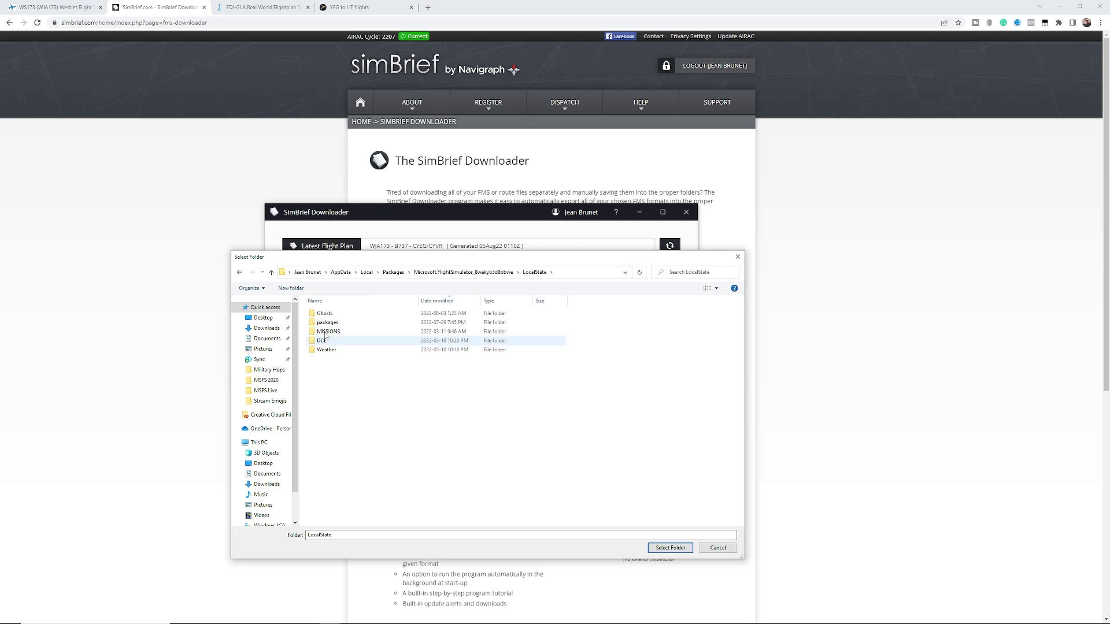
double_click(327, 323)
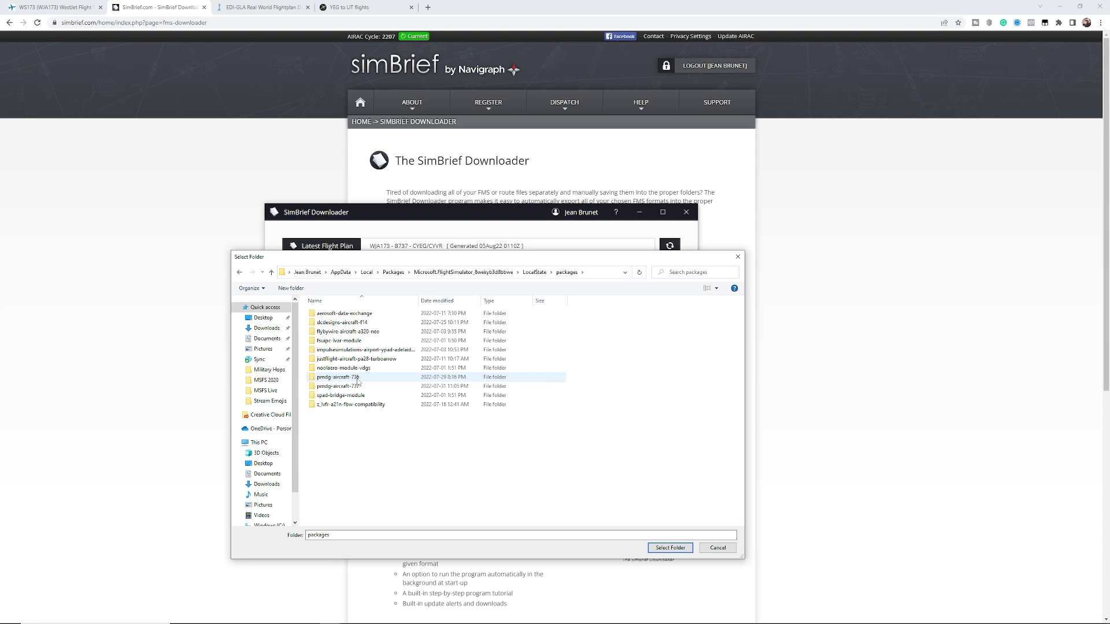
double_click(358, 387)
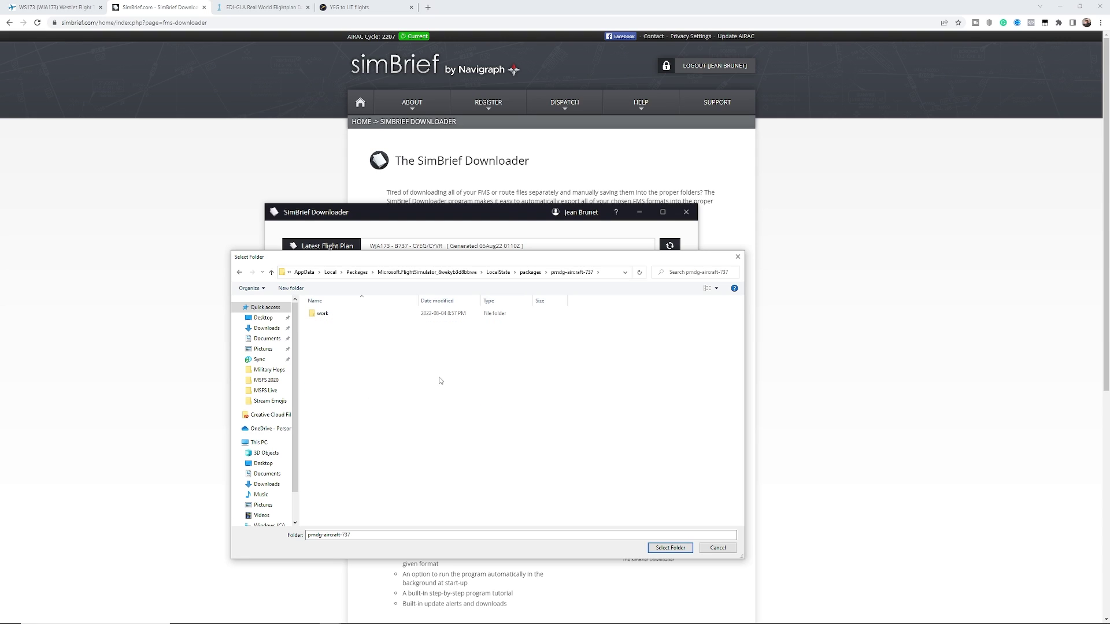
Choose the pmdg-aircraft-737 work\WX folder as the download directory
double_click(321, 314)
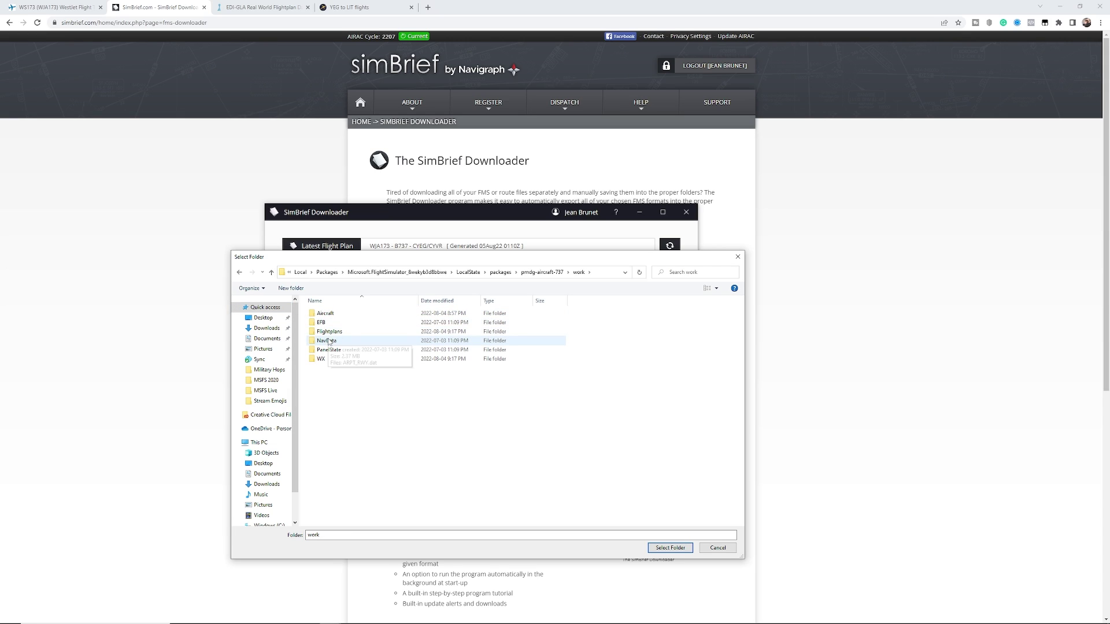
double_click(339, 333)
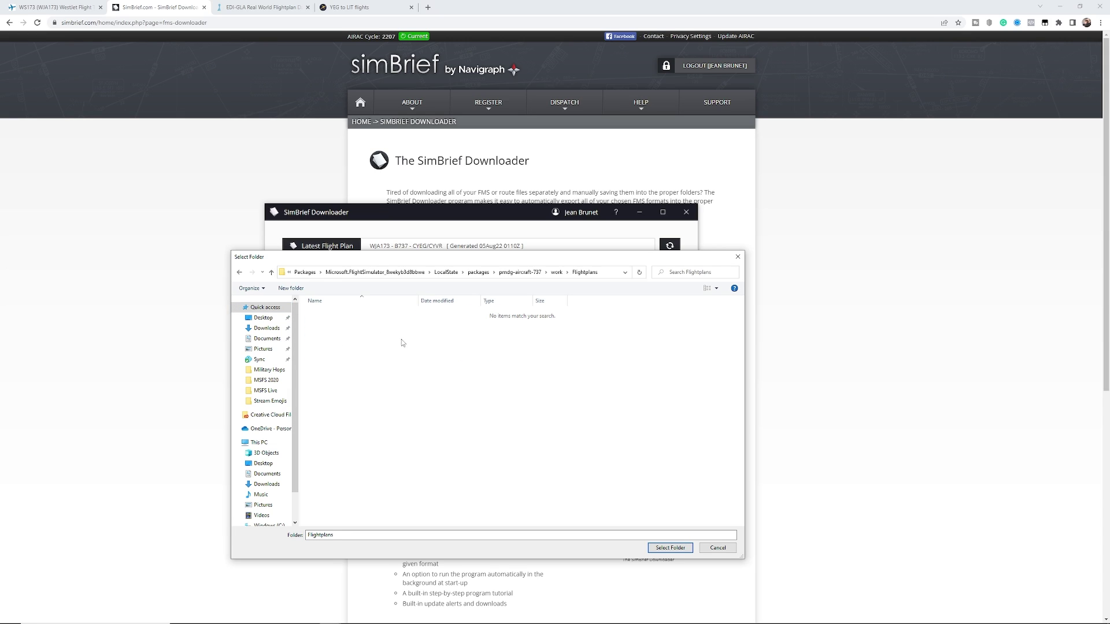
click(670, 548)
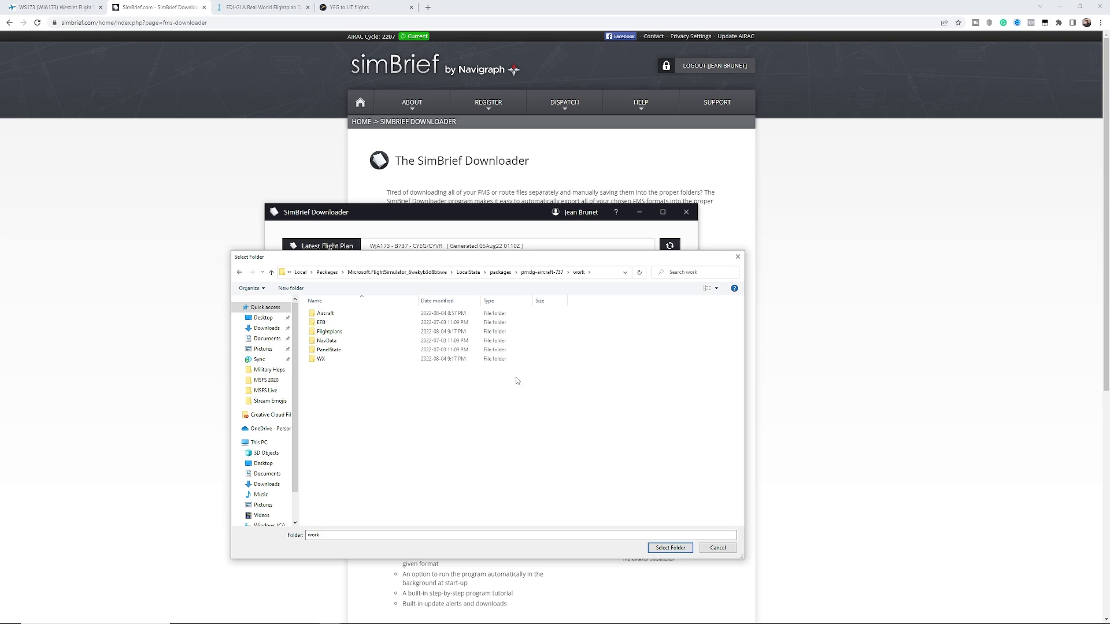
double_click(323, 359)
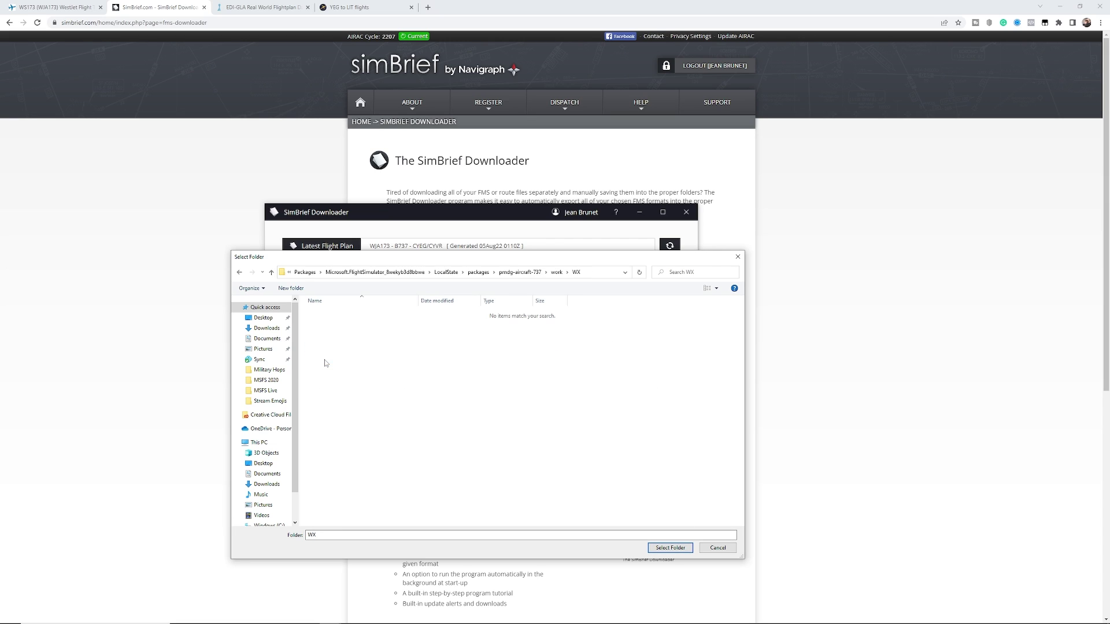
click(686, 550)
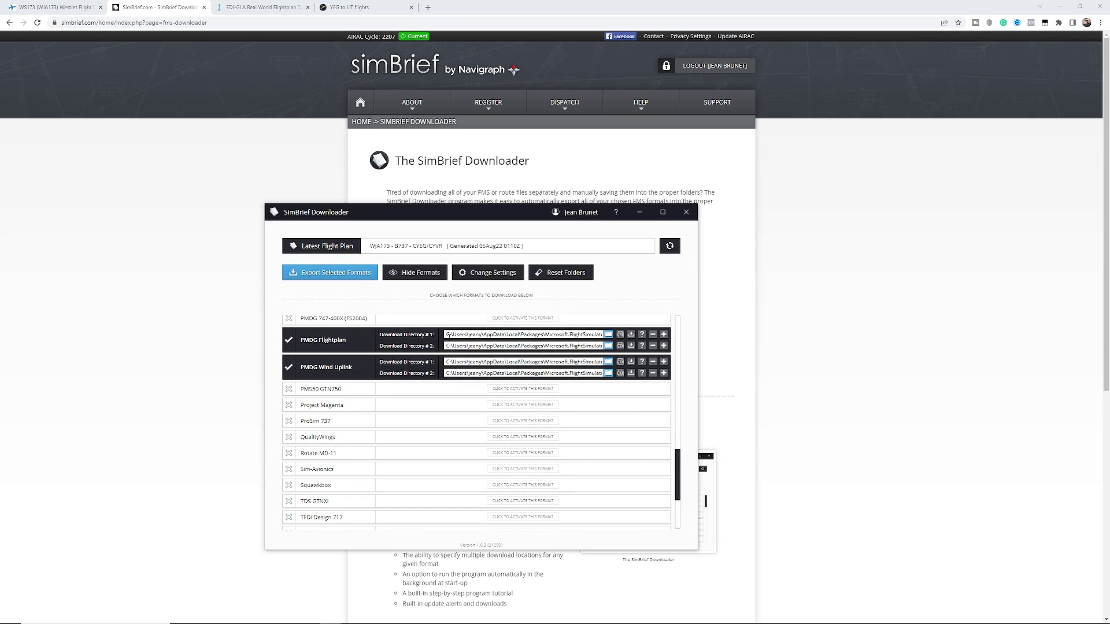
drag(447, 334, 638, 334)
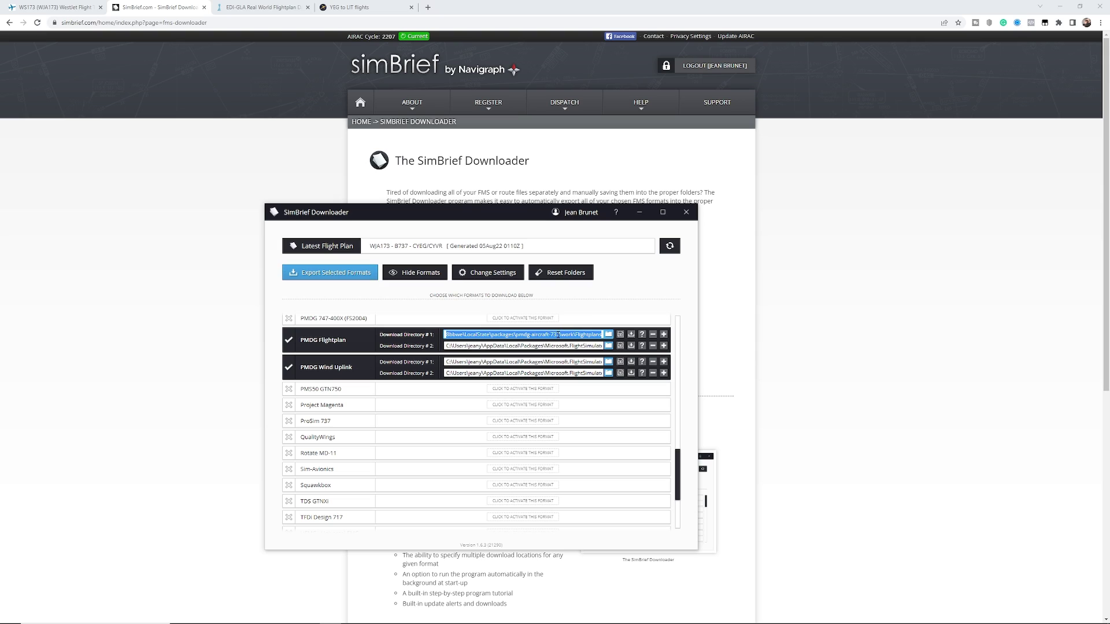
click(522, 346)
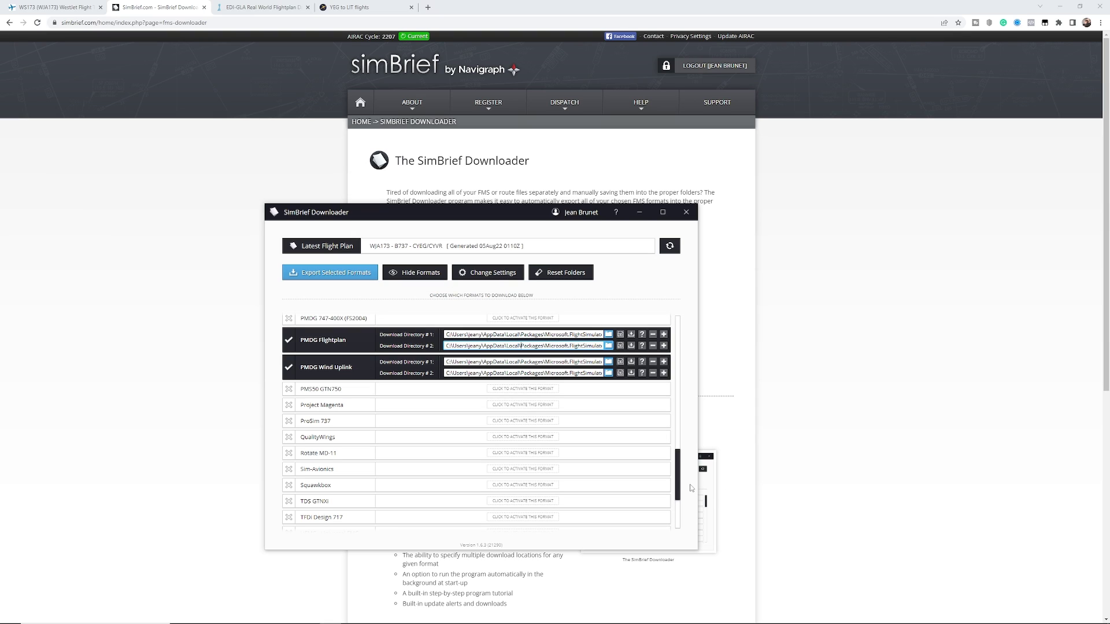
scroll(678, 478, up, 1)
drag(678, 479, 679, 475)
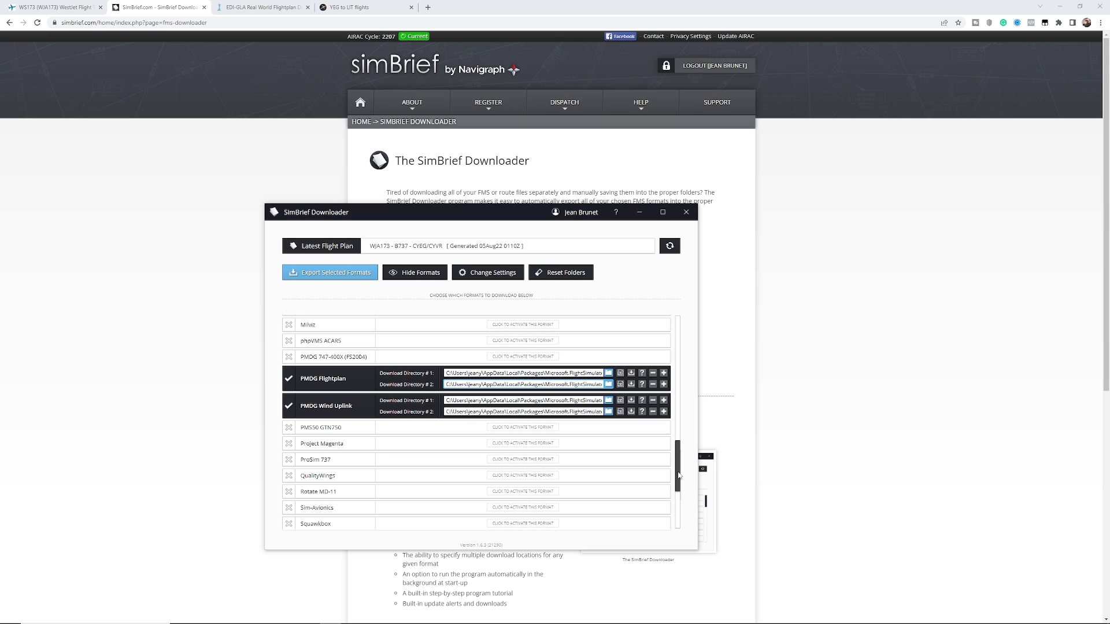
Scroll the SimBrief Downloader formats list back to the top
drag(679, 475, 681, 325)
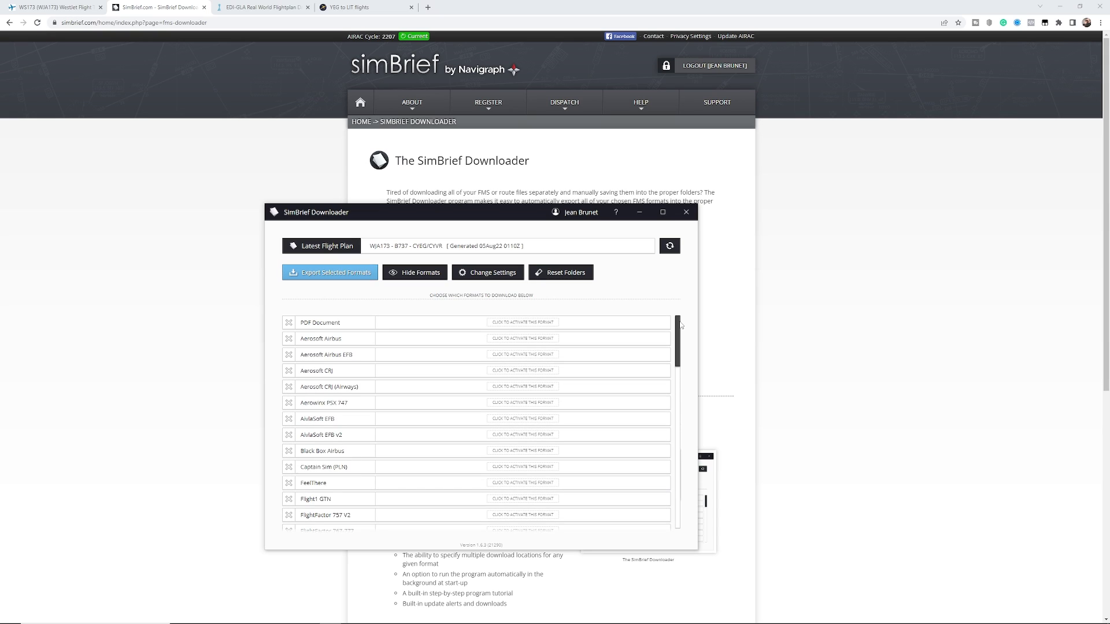